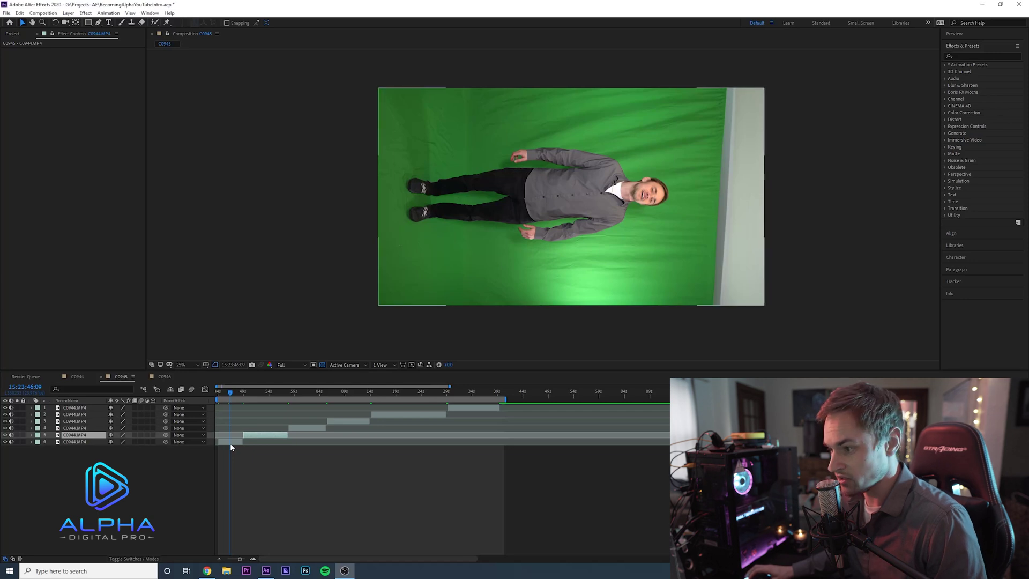
Select layer 6, the bottom C0944.MP4 clip in composition C0945, with Ctrl+Down.
{"action": "key", "text": "ctrl+Down"}
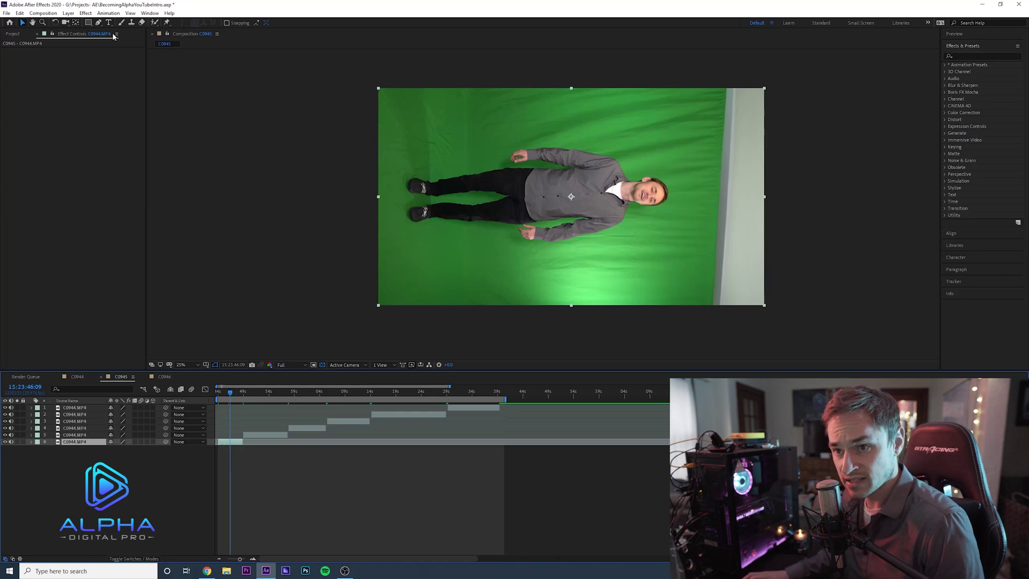
{"action": "left_click", "coordinate": [99, 23]}
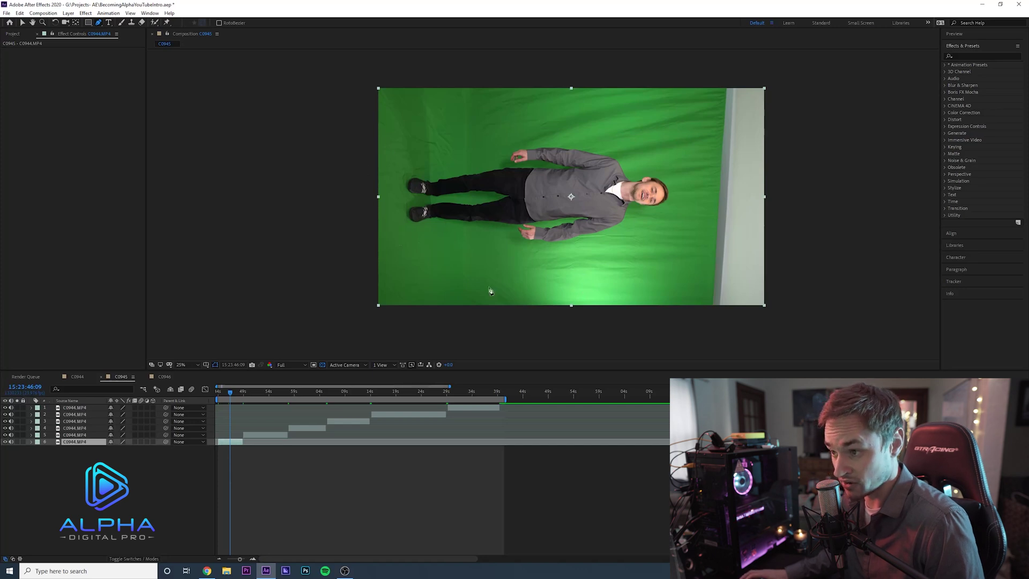
Draw a closed six-point mask on layer 6 tightly around the man to crop the backdrop edges.
{"action": "left_click", "coordinate": [399, 252]}
{"action": "left_click", "coordinate": [600, 275]}
{"action": "left_click", "coordinate": [689, 234]}
{"action": "left_click", "coordinate": [694, 157]}
{"action": "left_click", "coordinate": [583, 119]}
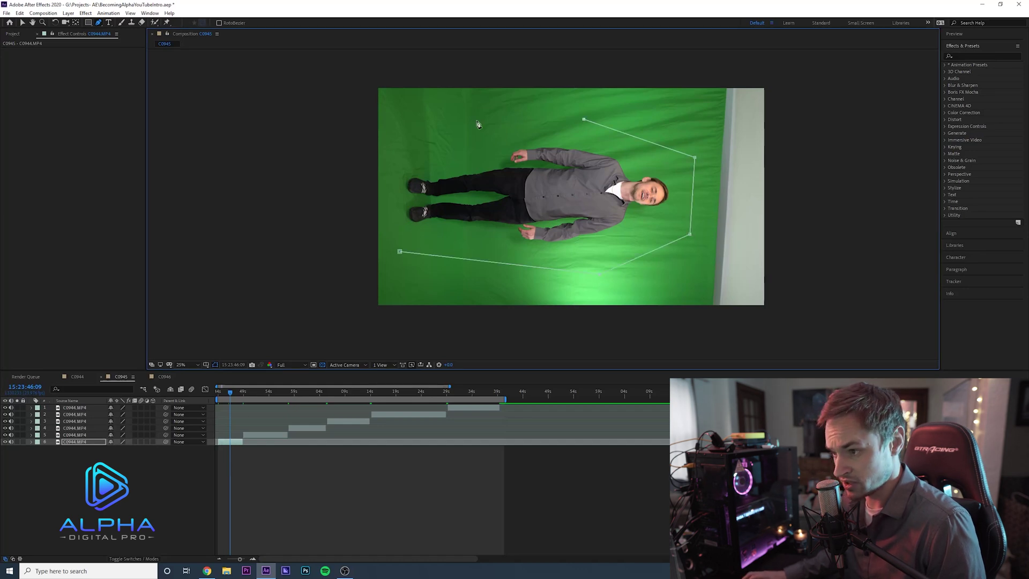
{"action": "left_click", "coordinate": [392, 139]}
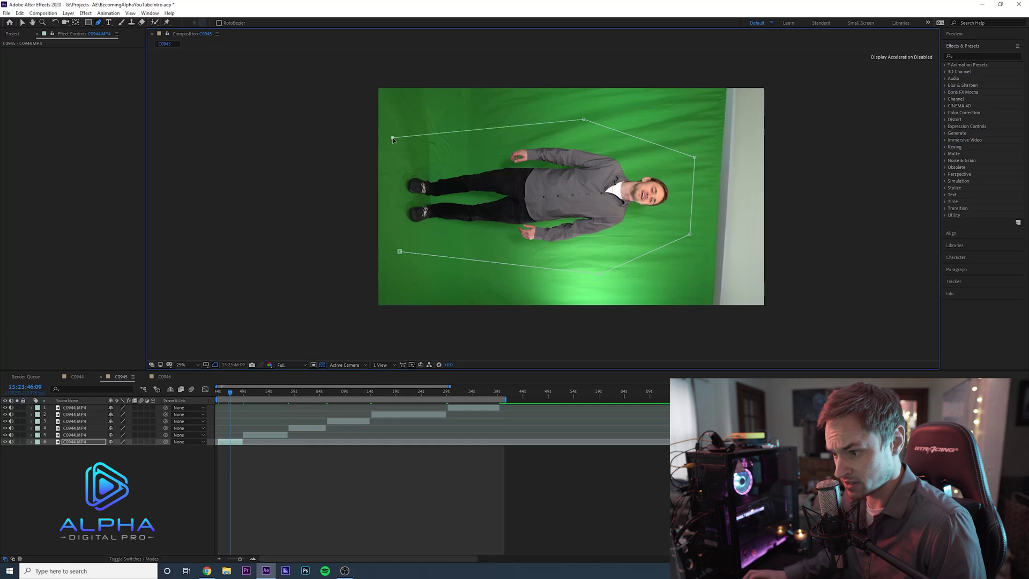
{"action": "left_click", "coordinate": [399, 251]}
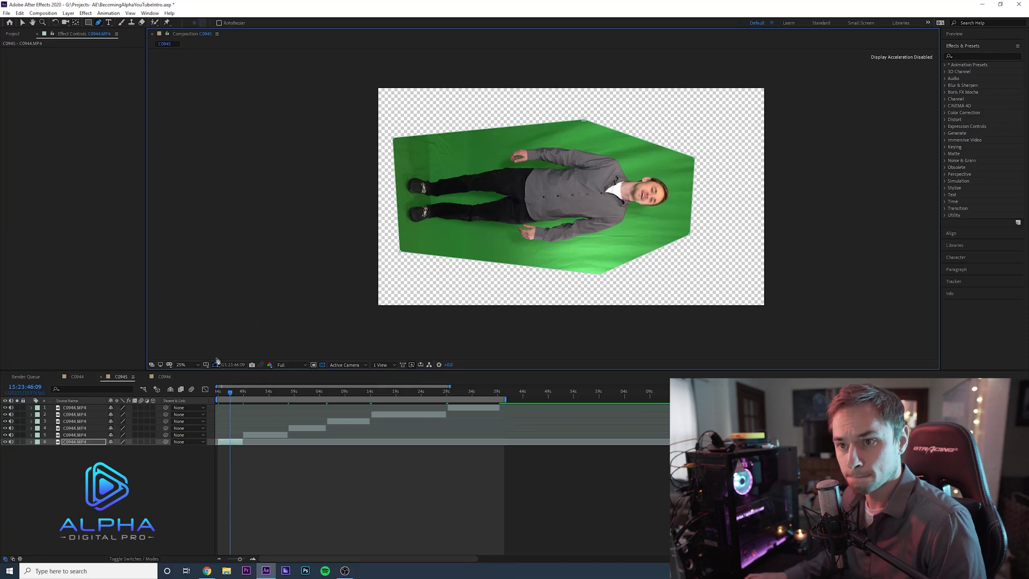
{"action": "left_click", "coordinate": [23, 23]}
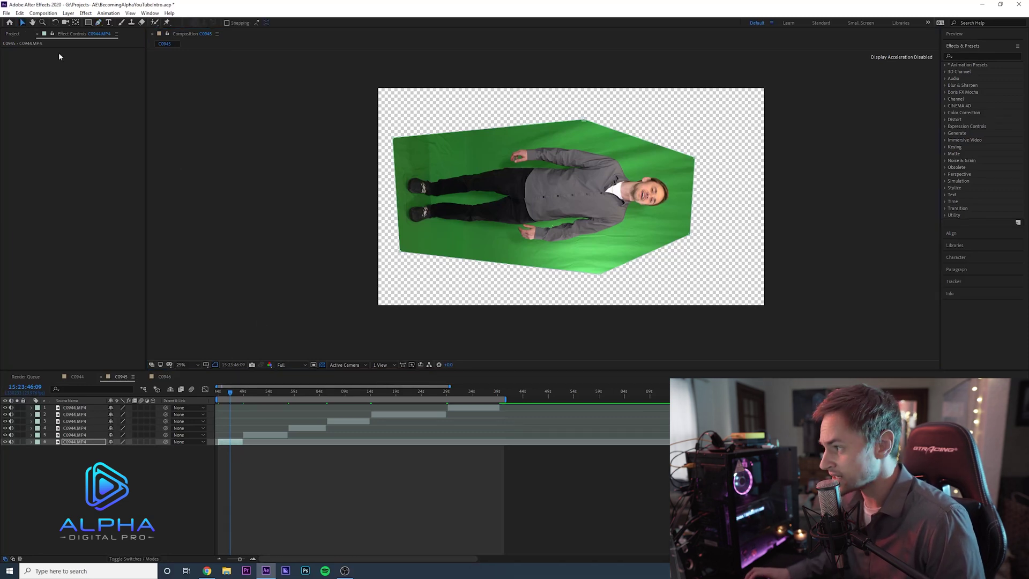
Search 'key' and apply the Keylight + Key Cleaner + Advanced Spill Suppressor preset to layer 6.
{"action": "left_click", "coordinate": [970, 54]}
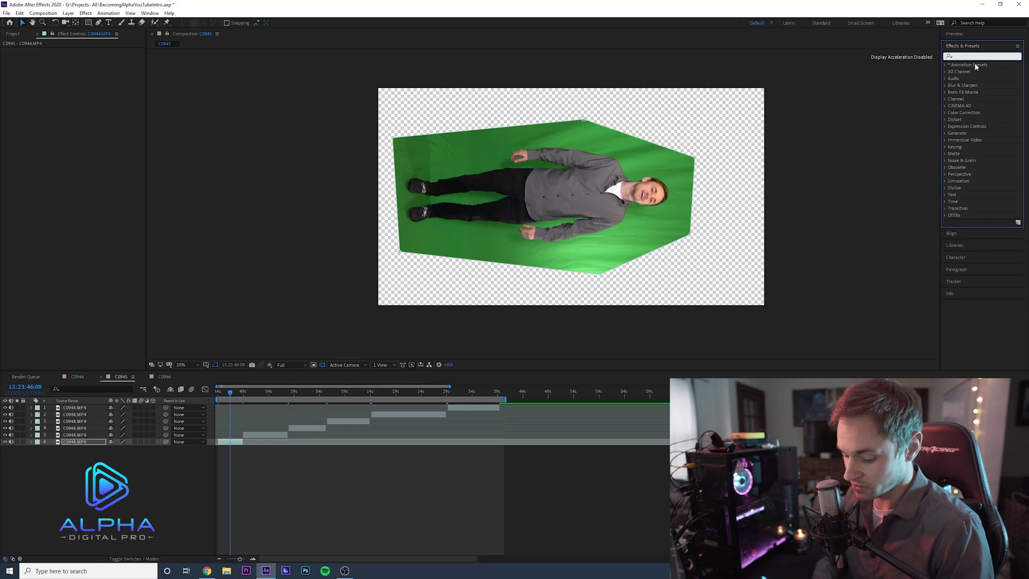
{"action": "type", "text": "key"}
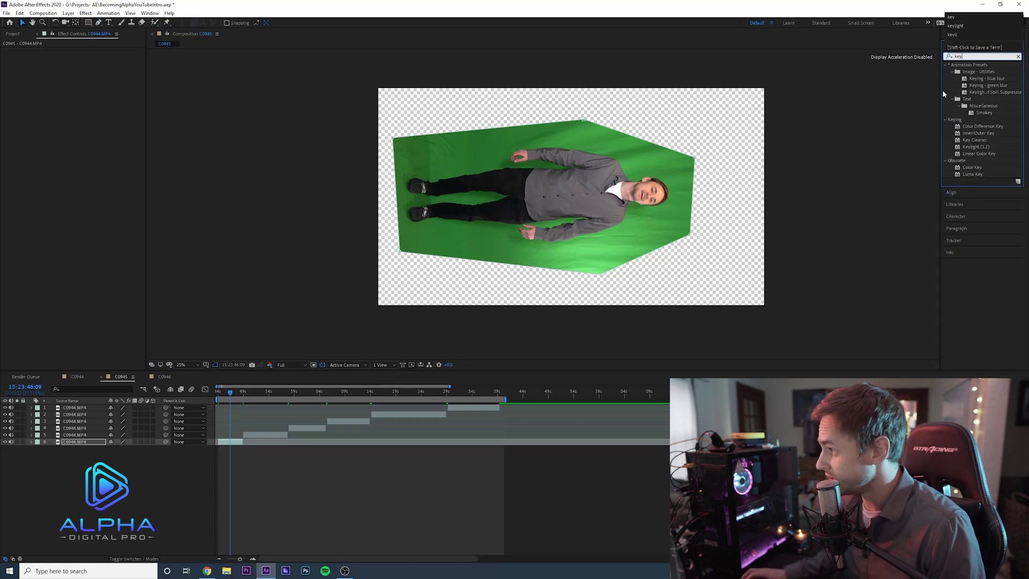
{"action": "left_click_drag", "start_coordinate": [939, 90], "coordinate": [854, 83]}
{"action": "left_click", "coordinate": [883, 95]}
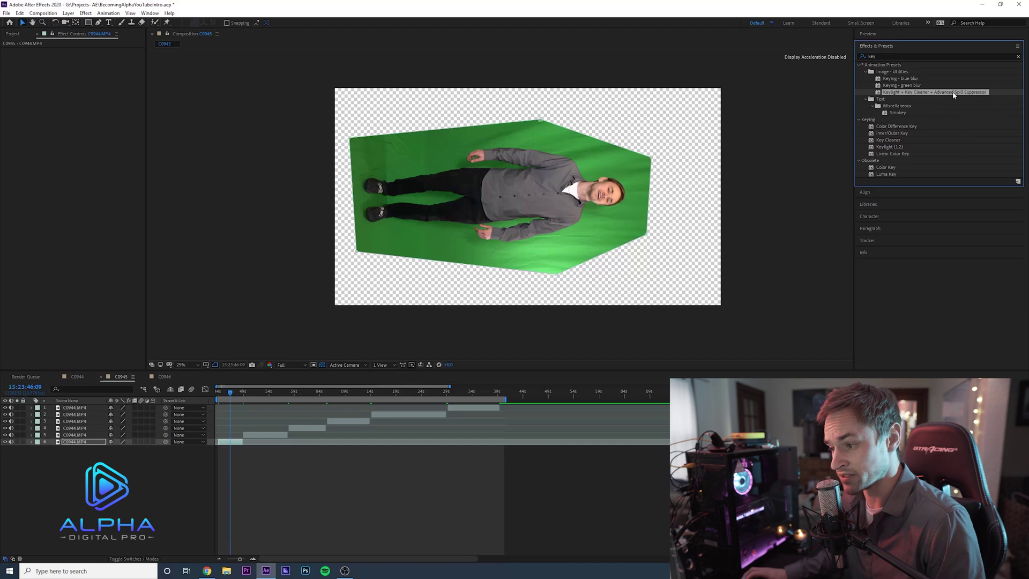
{"action": "left_click_drag", "start_coordinate": [954, 95], "coordinate": [557, 166]}
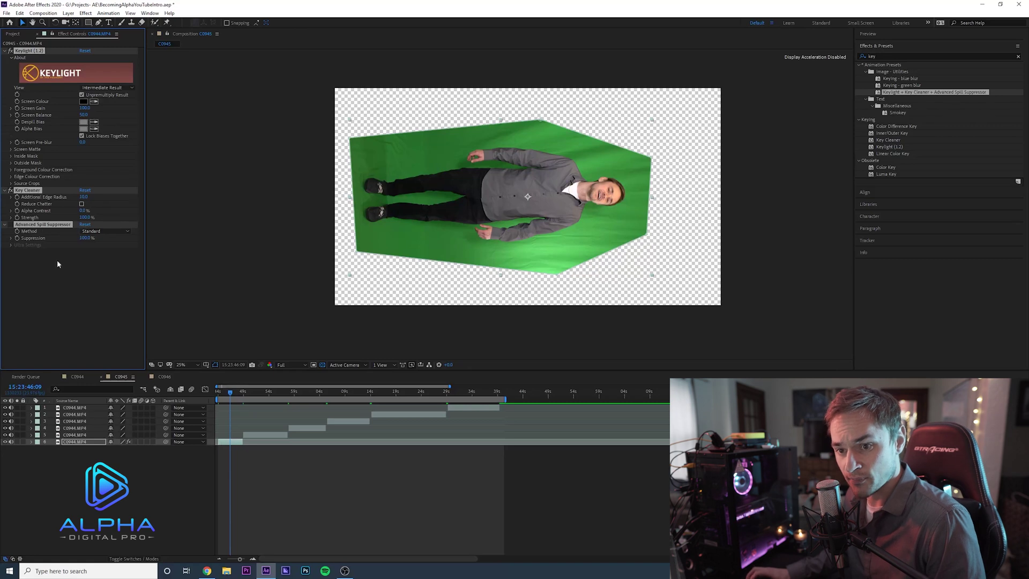
{"action": "left_click", "coordinate": [63, 290]}
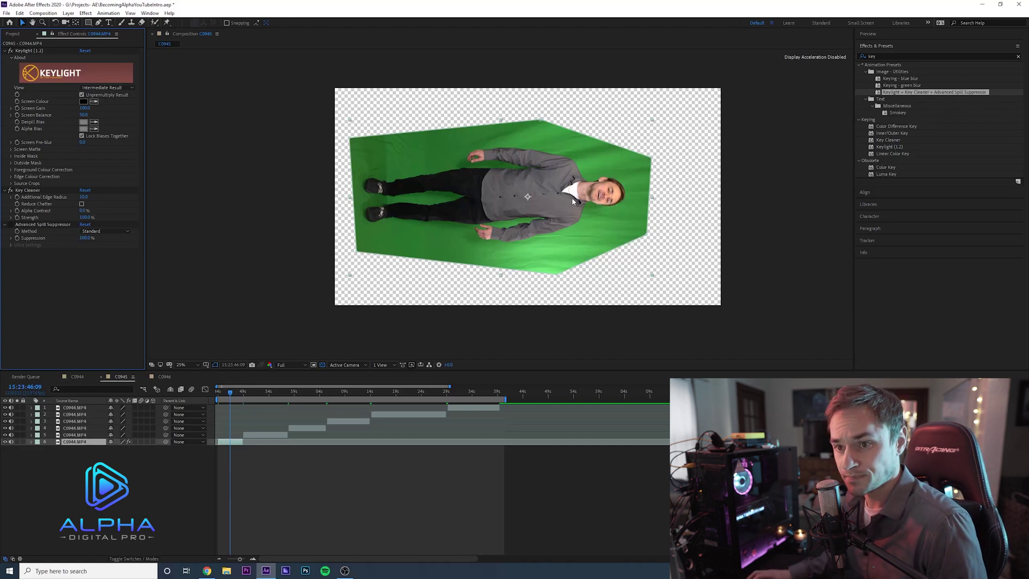
Set Keylight's Screen Colour by sampling the green backdrop with the eyedropper.
{"action": "left_click", "coordinate": [103, 89]}
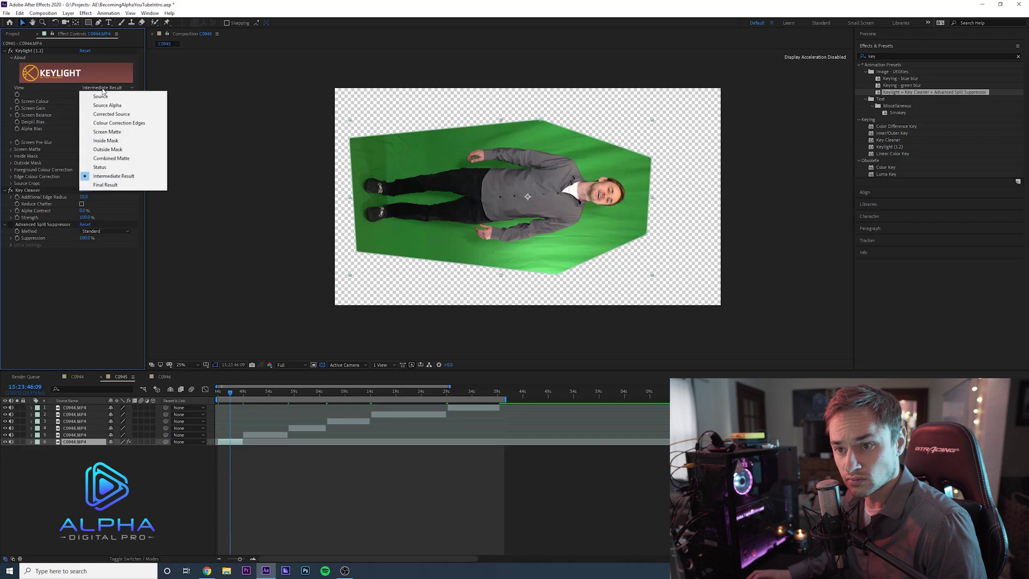
{"action": "left_click", "coordinate": [75, 106]}
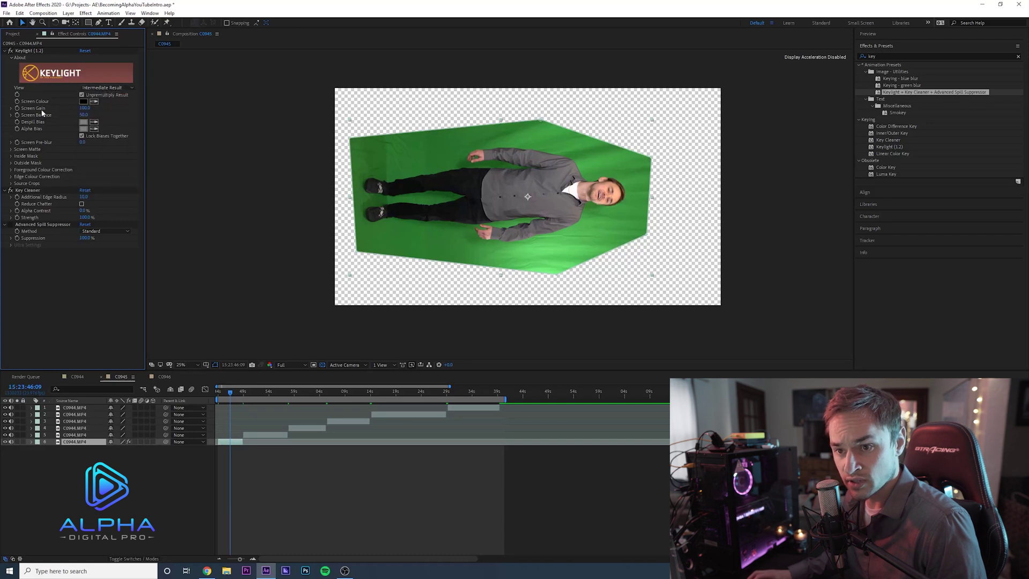
{"action": "left_click", "coordinate": [94, 101]}
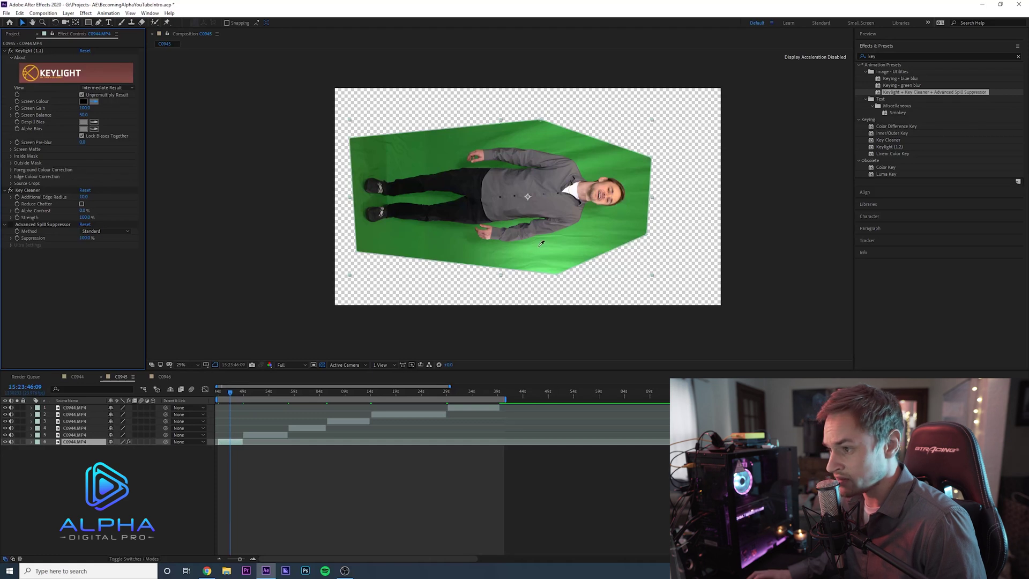
{"action": "left_click", "coordinate": [530, 132]}
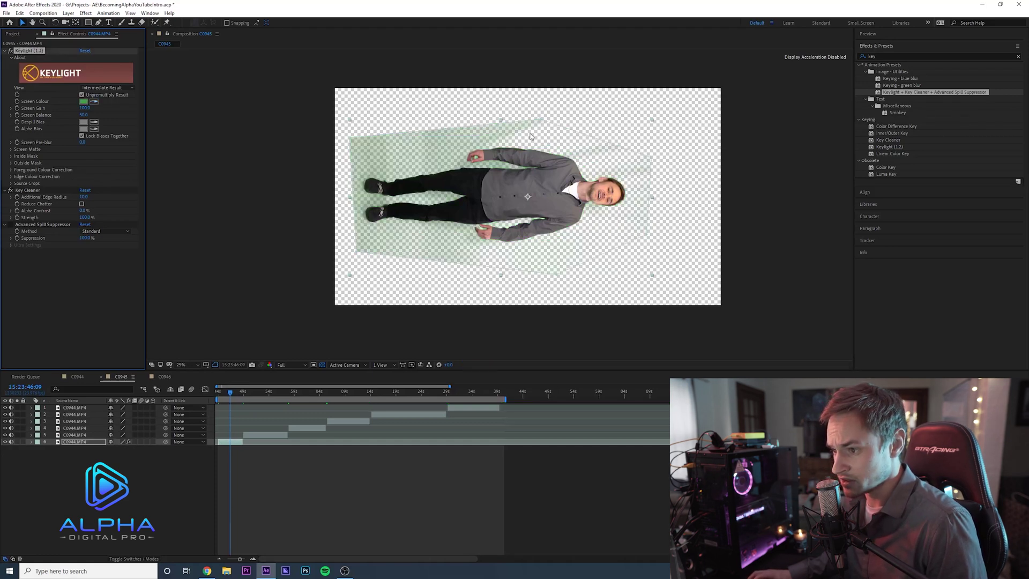
{"action": "key", "text": "ctrl+z"}
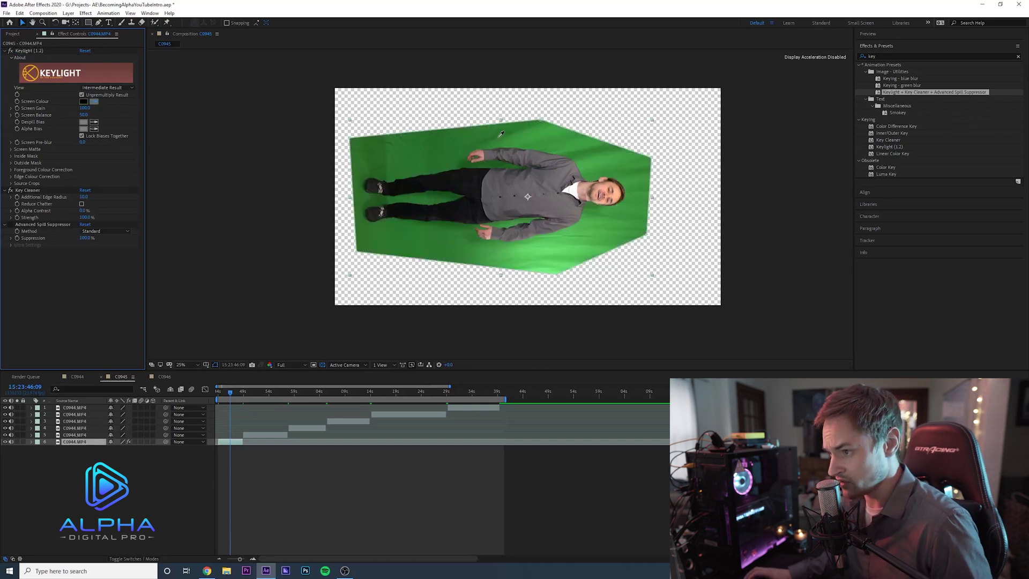
{"action": "left_click", "coordinate": [498, 134]}
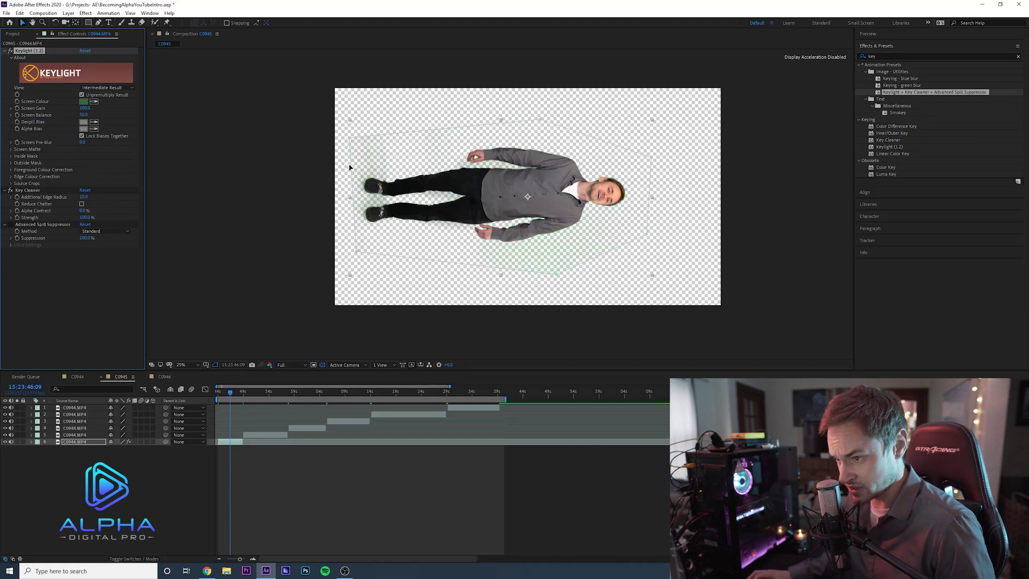
{"action": "left_click", "coordinate": [107, 89]}
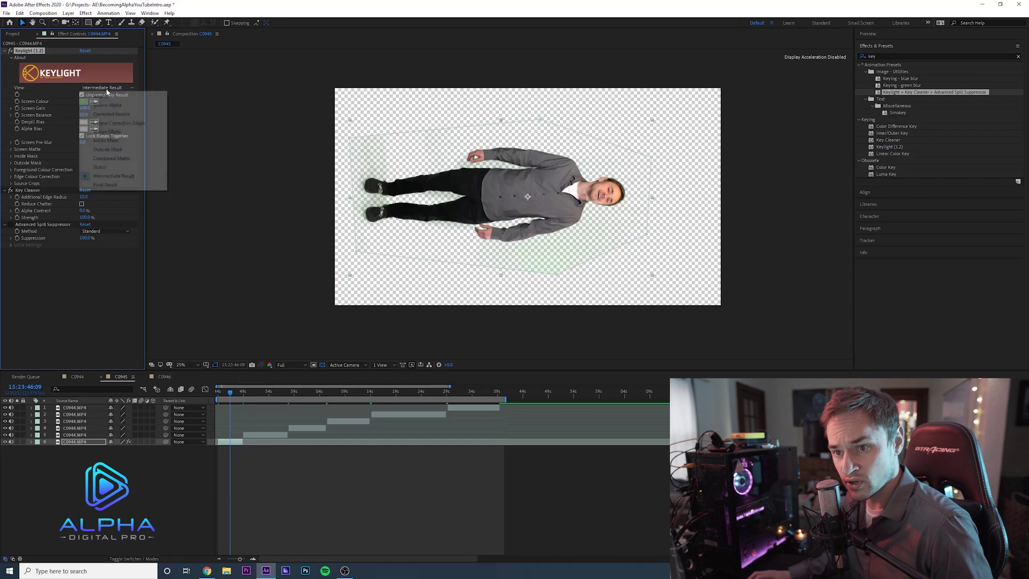
Show Keylight's Screen Matte view at 50% zoom and set Clip Black to 10.
{"action": "left_click", "coordinate": [125, 132]}
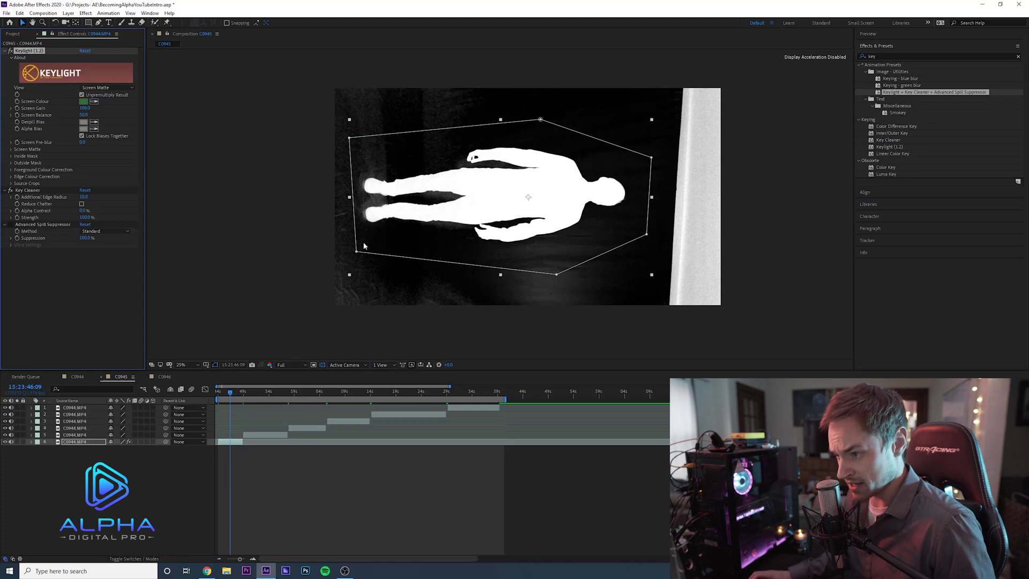
{"action": "key", "text": "period"}
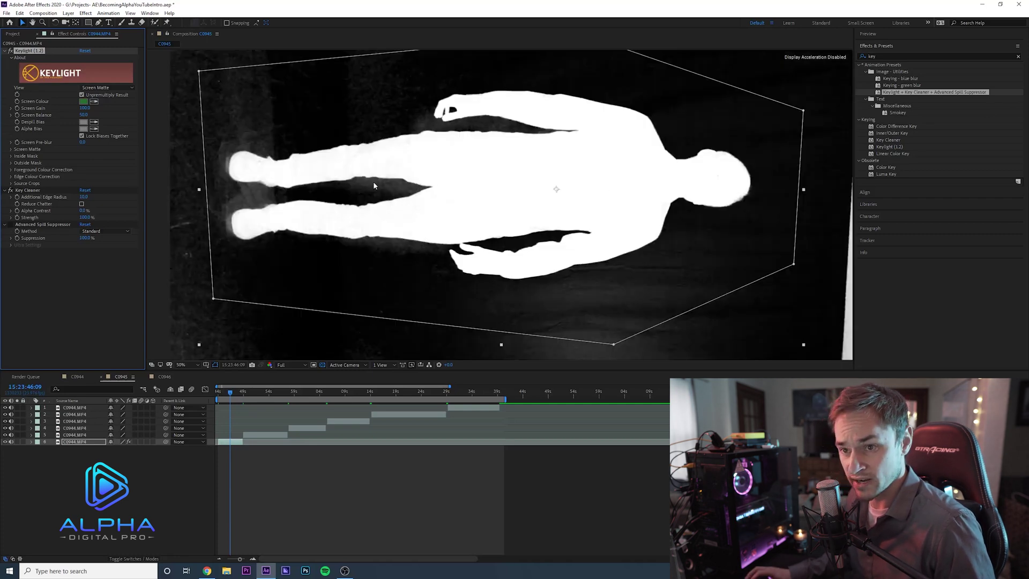
{"action": "left_click", "coordinate": [11, 150]}
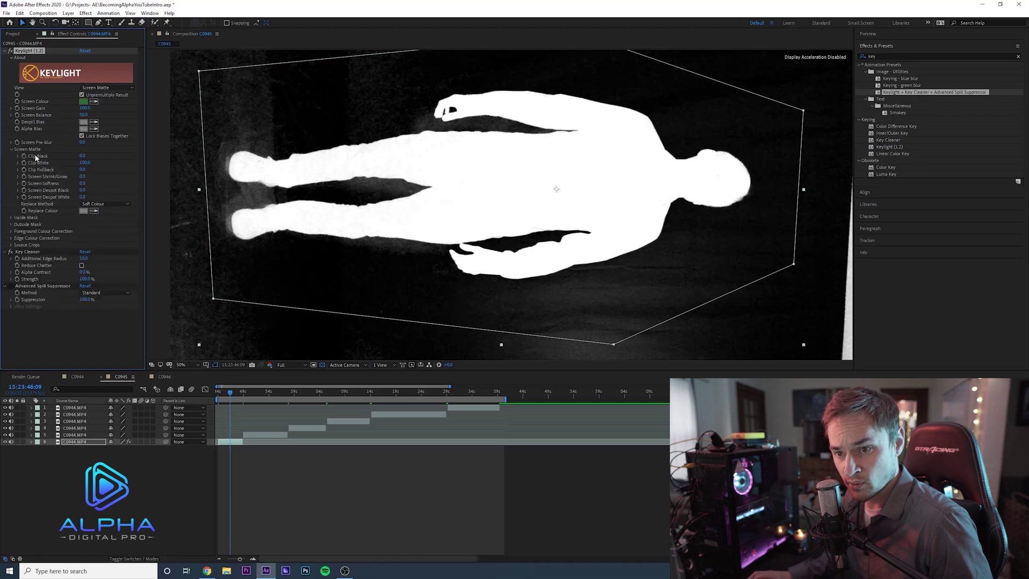
{"action": "left_click", "coordinate": [82, 156]}
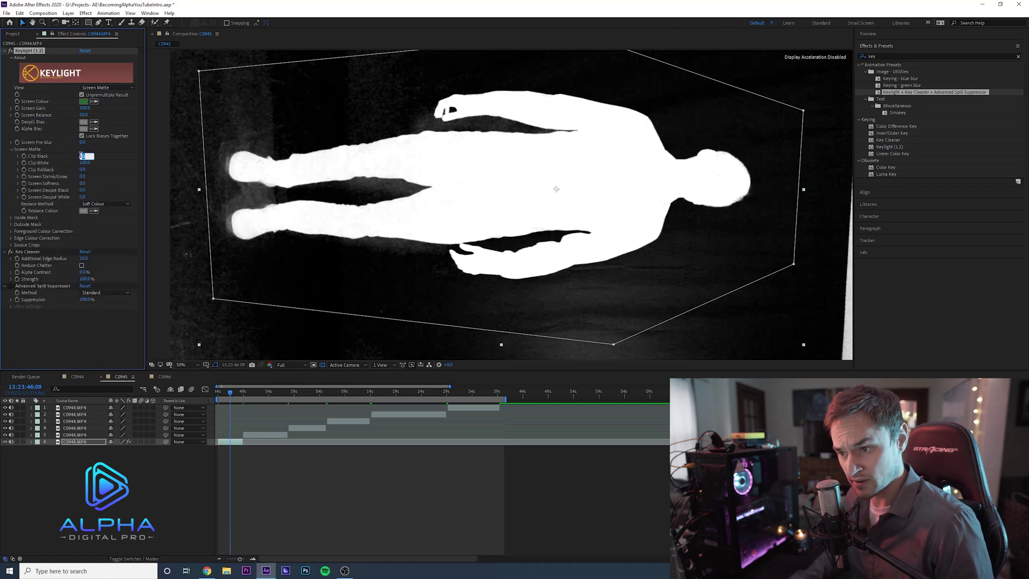
{"action": "type", "text": "10"}
{"action": "key", "text": "Return"}
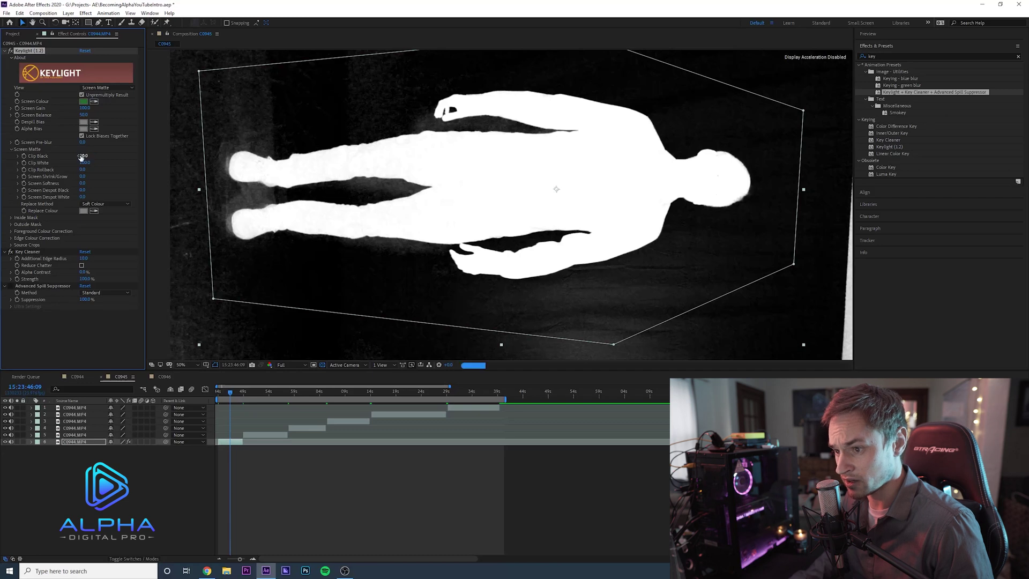
Try Clip Black values of 20, 35 and 30, settling on 25.
{"action": "left_click_drag", "start_coordinate": [81, 157], "coordinate": [86, 157]}
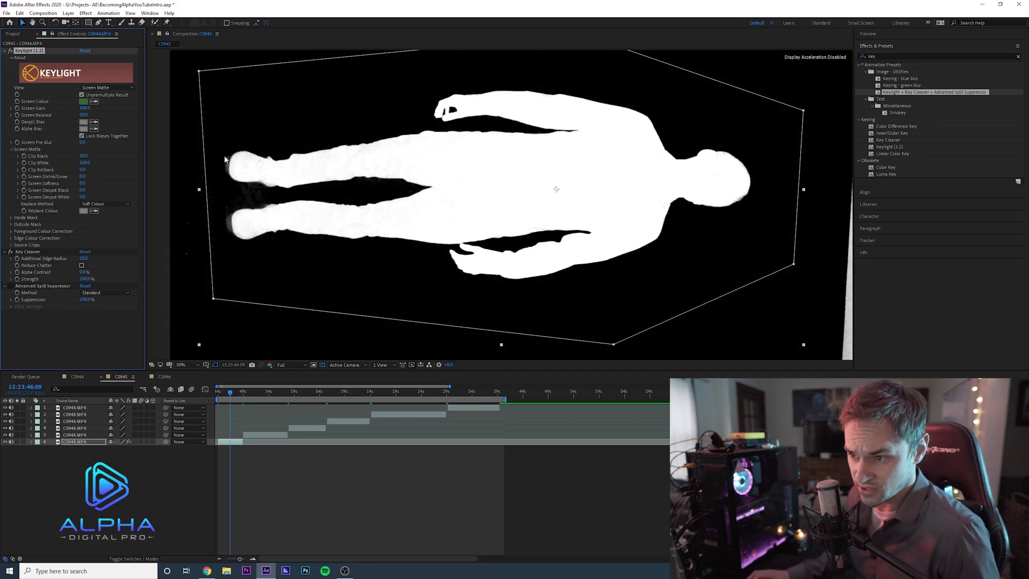
{"action": "left_click", "coordinate": [84, 156]}
{"action": "type", "text": "35"}
{"action": "key", "text": "Return"}
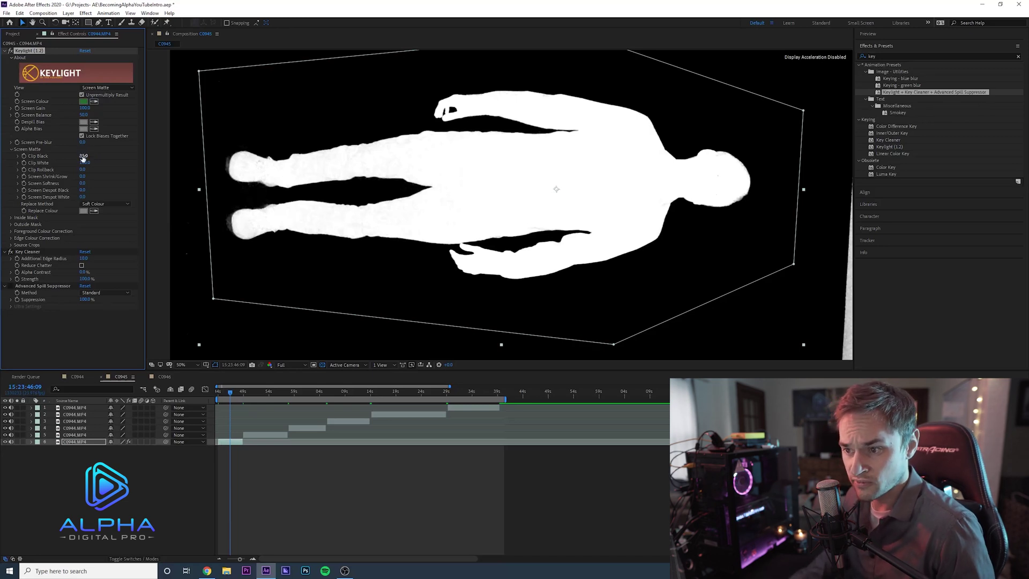
{"action": "left_click_drag", "start_coordinate": [83, 158], "coordinate": [88, 158]}
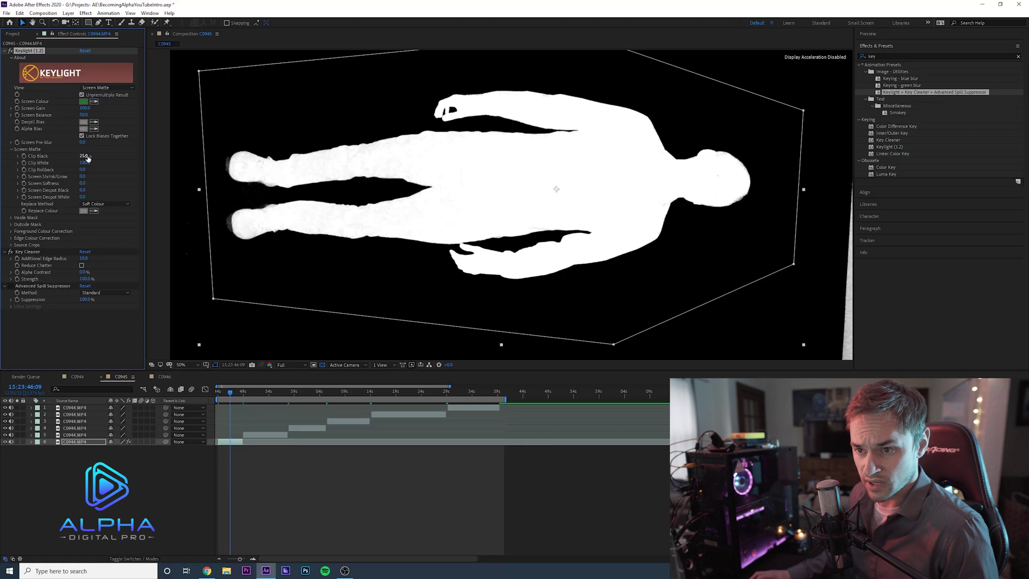
{"action": "left_click", "coordinate": [84, 155]}
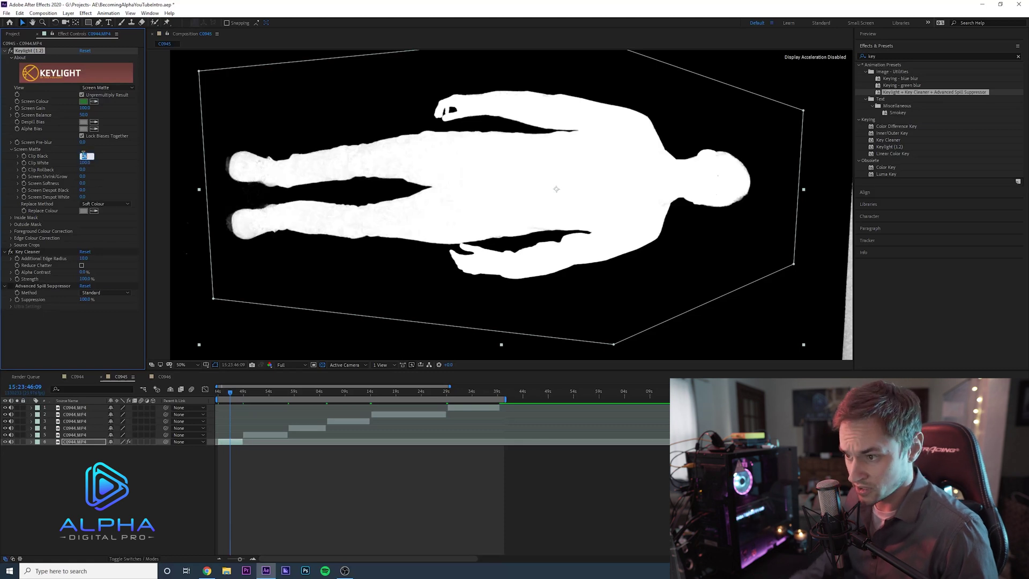
{"action": "type", "text": "30"}
{"action": "key", "text": "Return"}
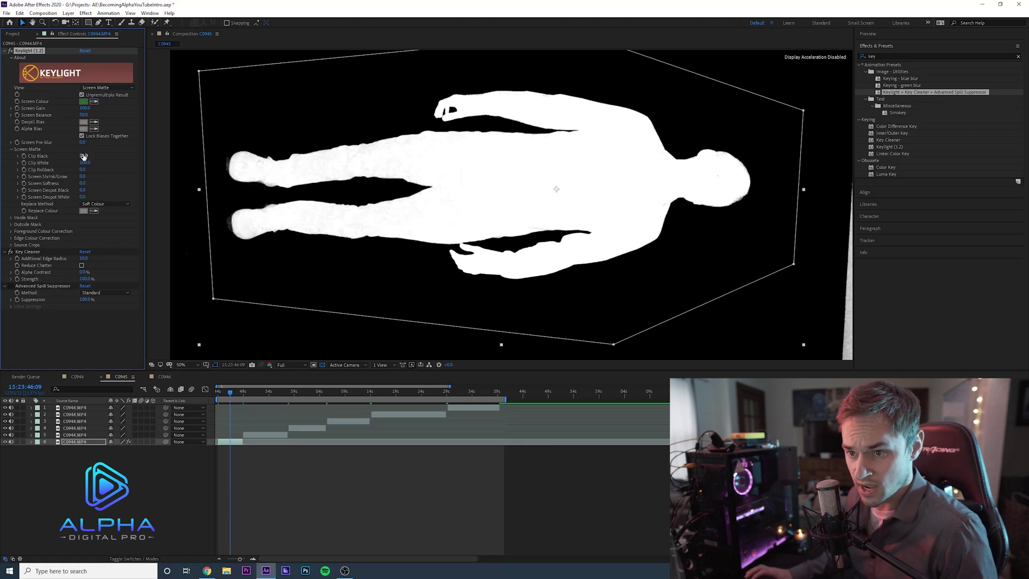
{"action": "key", "text": "ctrl+z"}
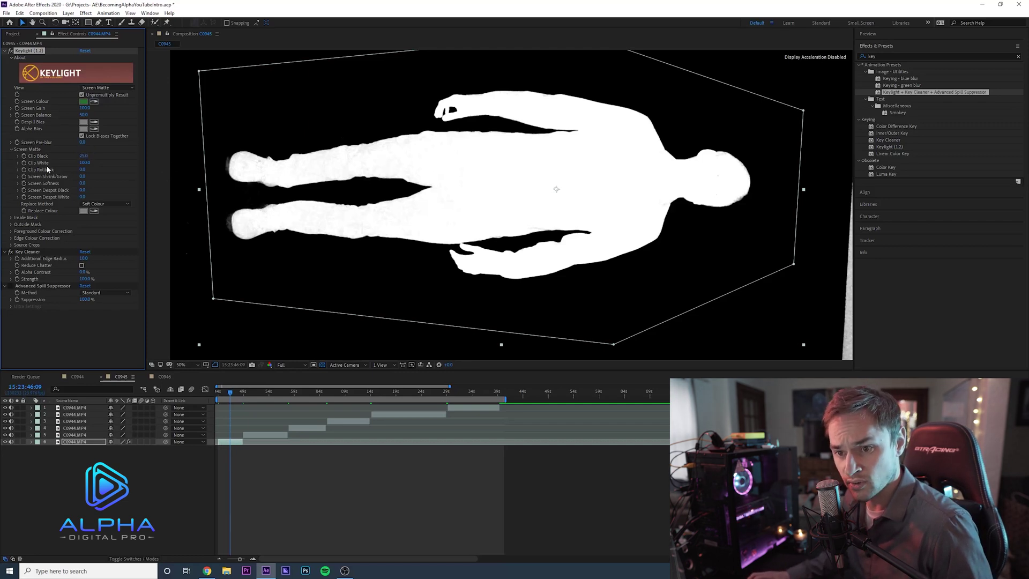
Set Clip White to 80 and inspect the matte edges at 100% zoom.
{"action": "left_click", "coordinate": [84, 163]}
{"action": "type", "text": "80"}
{"action": "key", "text": "Return"}
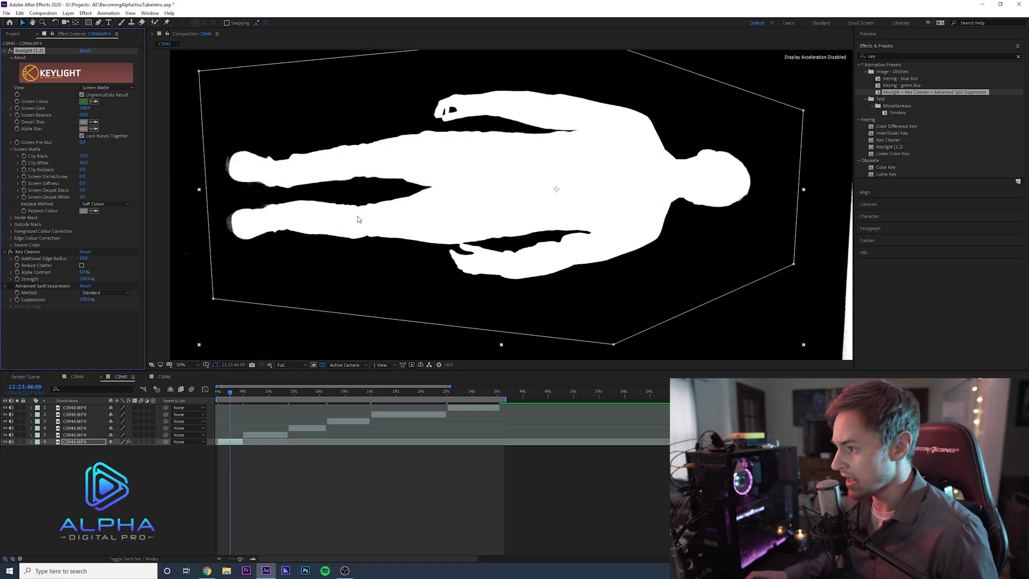
{"action": "key", "text": "period"}
{"action": "left_click_drag", "start_coordinate": [306, 211], "coordinate": [538, 211]}
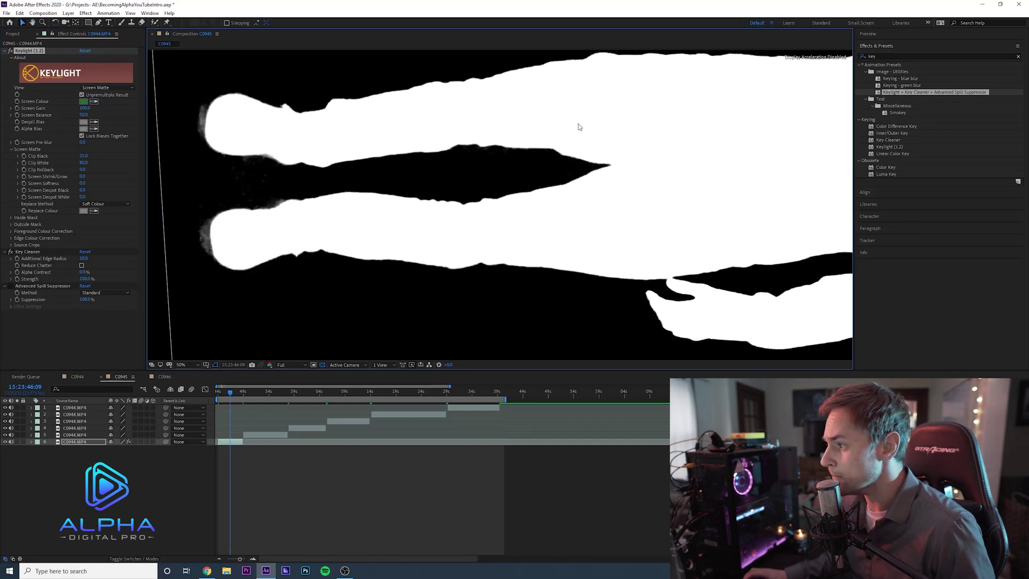
{"action": "key", "text": "comma"}
{"action": "scroll", "coordinate": [654, 179], "scroll_direction": "right", "scroll_amount": 3}
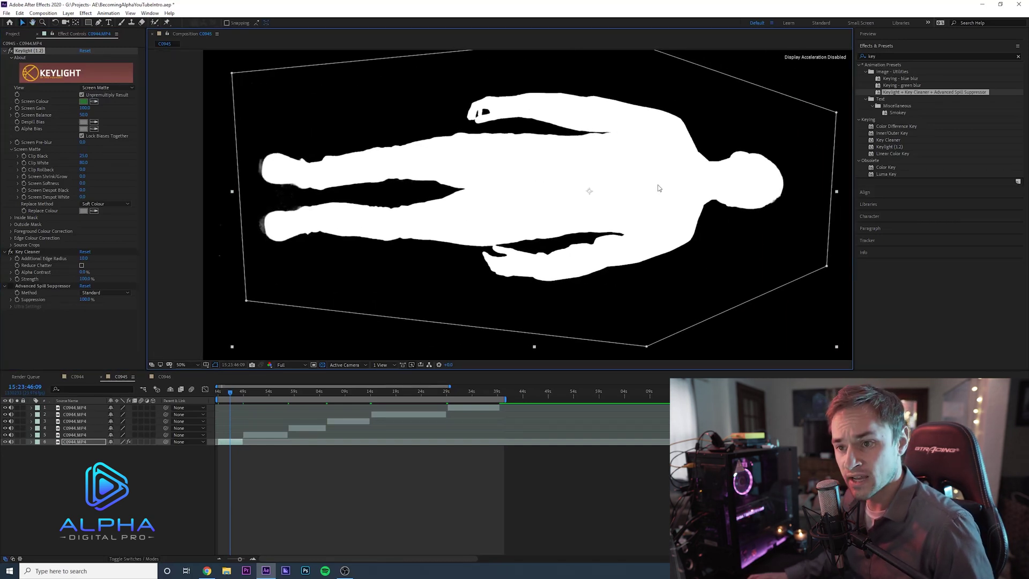
Set Keylight's View to Intermediate Result.
{"action": "left_click", "coordinate": [107, 87]}
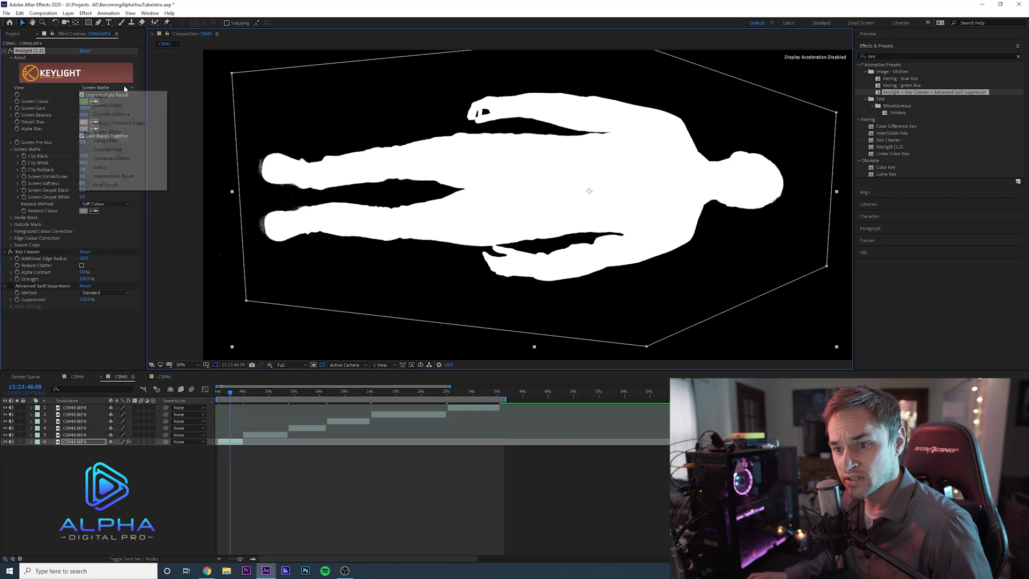
{"action": "left_click", "coordinate": [134, 178]}
{"action": "scroll", "coordinate": [580, 198], "scroll_direction": "down", "scroll_amount": 1}
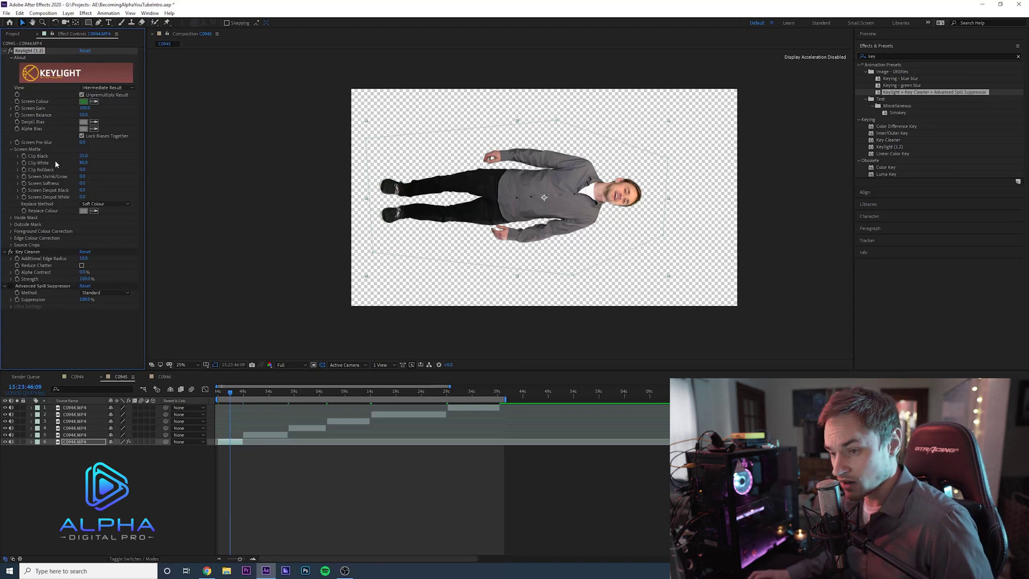
Zoom in and move to a later frame to inspect the key around the man's face.
{"action": "key", "text": "slash"}
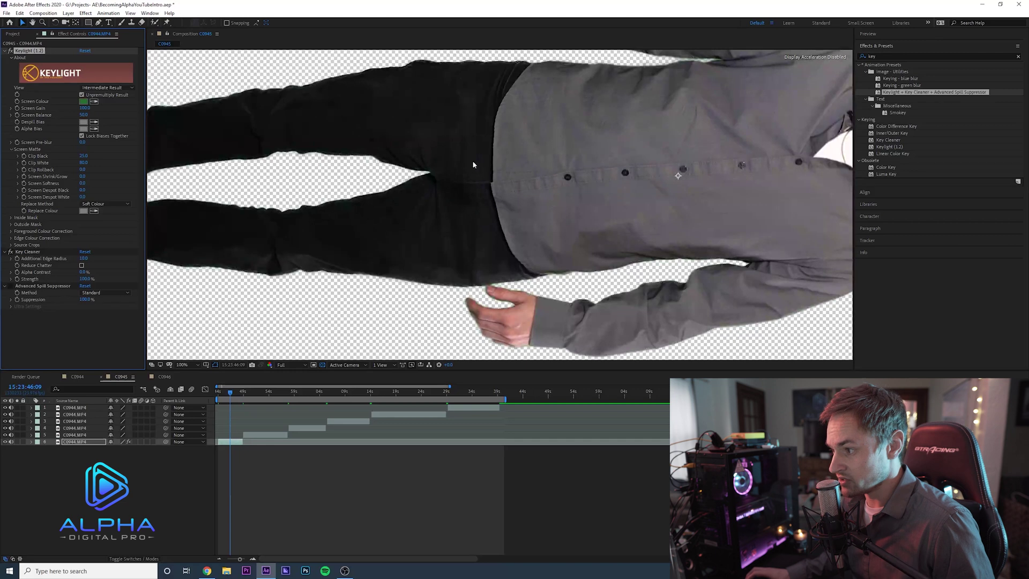
{"action": "key", "text": "period"}
{"action": "scroll", "coordinate": [631, 188], "scroll_direction": "right", "scroll_amount": 10}
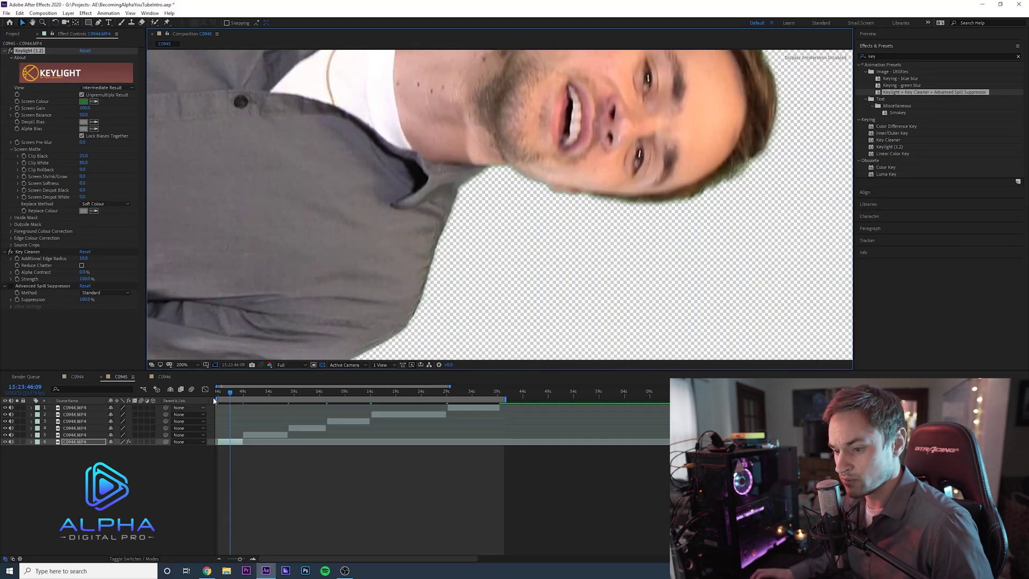
{"action": "left_click", "coordinate": [233, 393]}
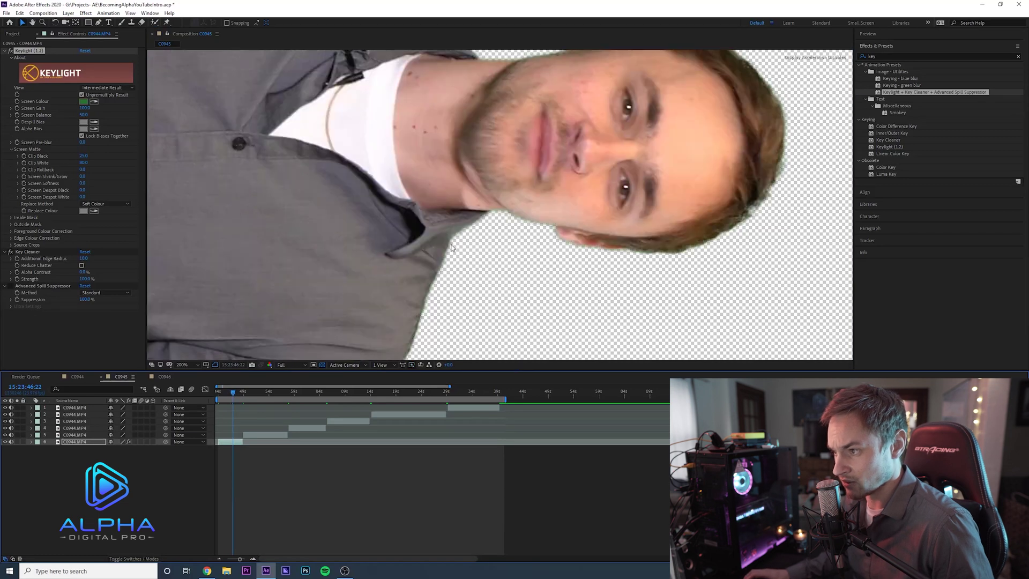
{"action": "scroll", "coordinate": [455, 204], "scroll_direction": "down", "scroll_amount": 3}
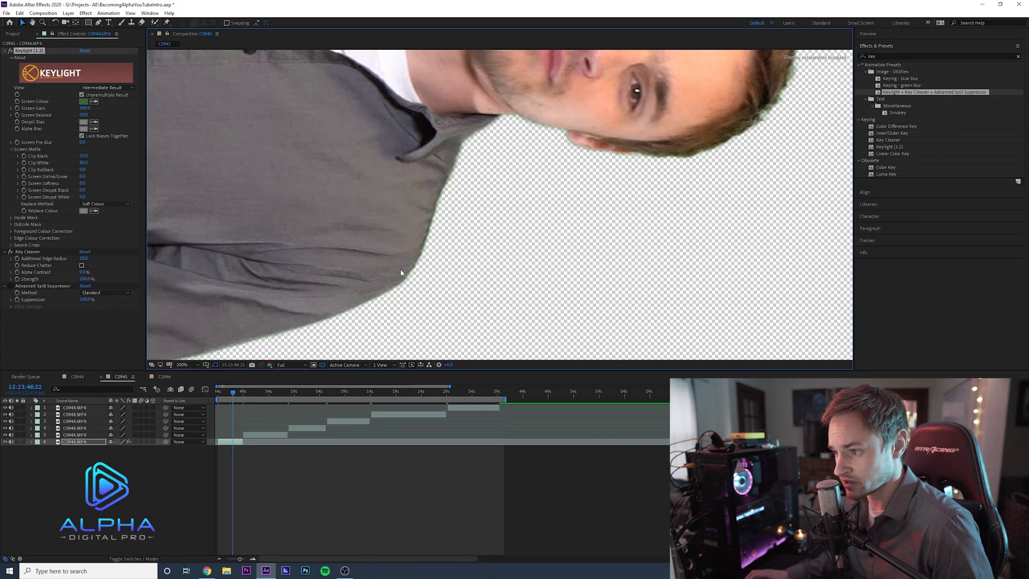
{"action": "scroll", "coordinate": [401, 272], "scroll_direction": "down", "scroll_amount": 4}
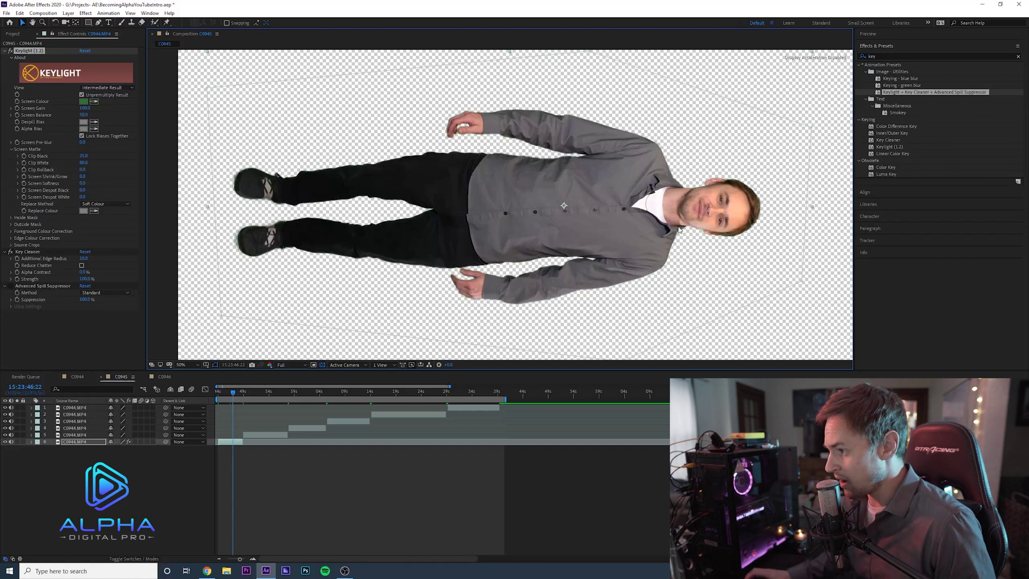
{"action": "key", "text": "/"}
{"action": "left_click_drag", "start_coordinate": [836, 209], "coordinate": [487, 158]}
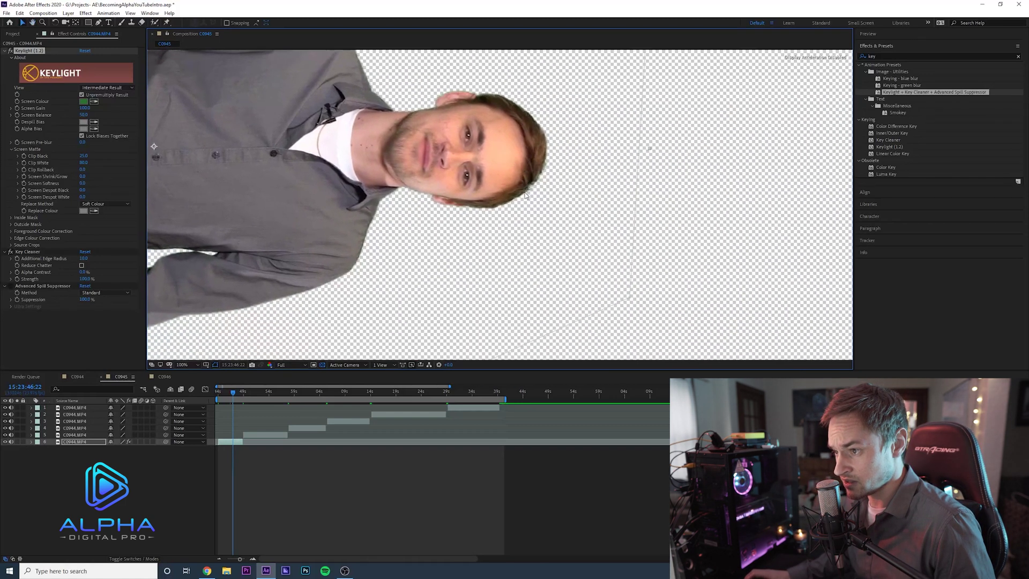
{"action": "scroll", "coordinate": [524, 197], "scroll_direction": "up", "scroll_amount": 1}
{"action": "scroll", "coordinate": [535, 180], "scroll_direction": "up", "scroll_amount": 2}
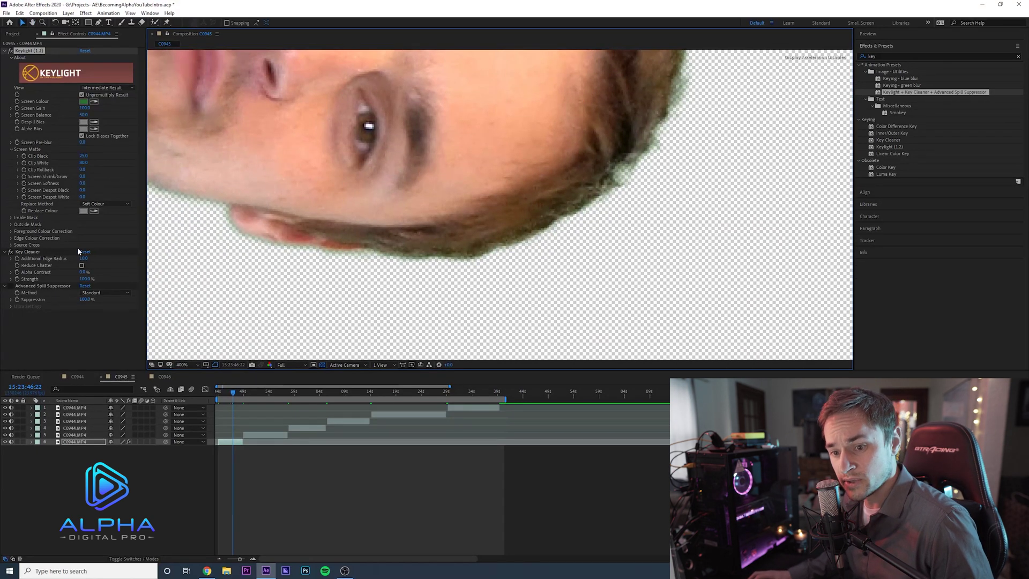
Toggle spill suppression on and off to compare the green fringe along the edges.
{"action": "left_click", "coordinate": [10, 287]}
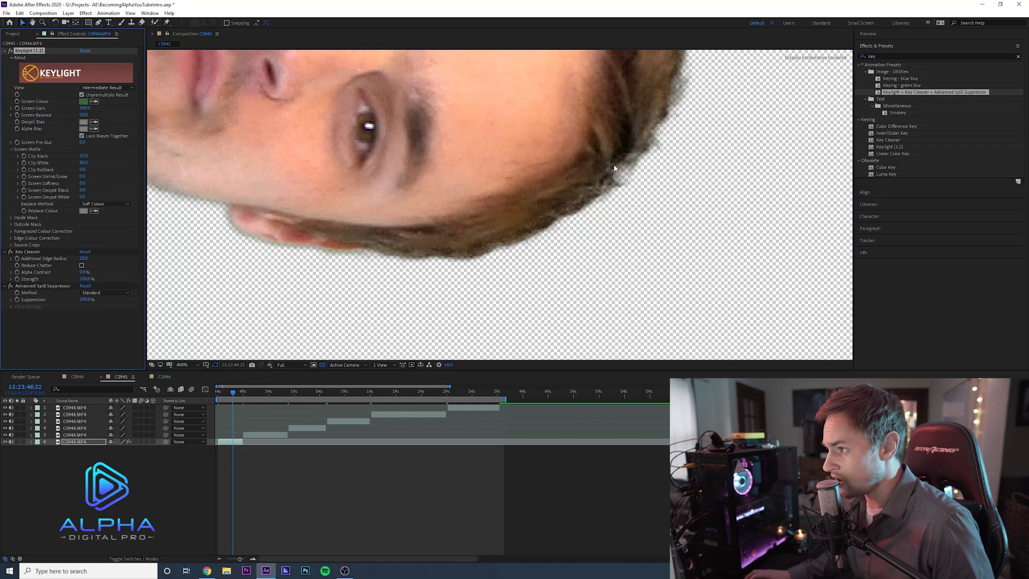
{"action": "scroll", "coordinate": [658, 113], "scroll_direction": "down", "scroll_amount": 2}
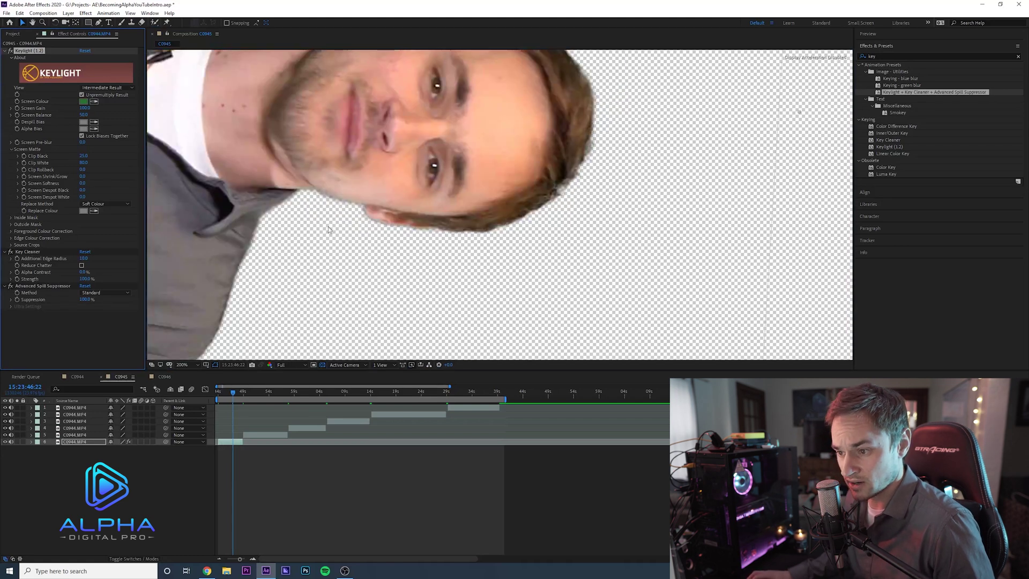
{"action": "scroll", "coordinate": [356, 223], "scroll_direction": "up", "scroll_amount": 1}
{"action": "left_click", "coordinate": [10, 287]}
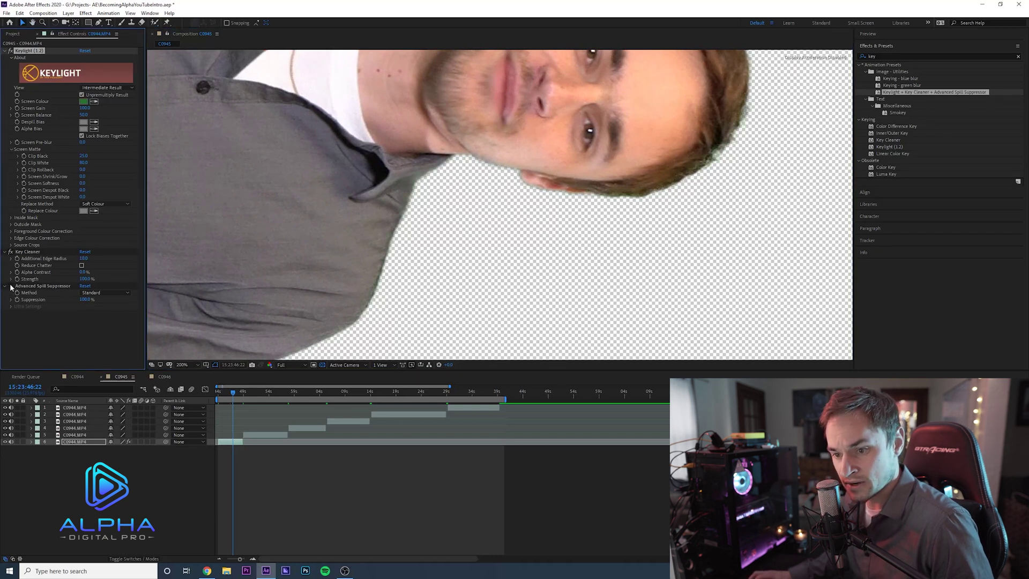
{"action": "scroll", "coordinate": [357, 221], "scroll_direction": "down", "scroll_amount": 2}
{"action": "scroll", "coordinate": [357, 181], "scroll_direction": "up", "scroll_amount": 2}
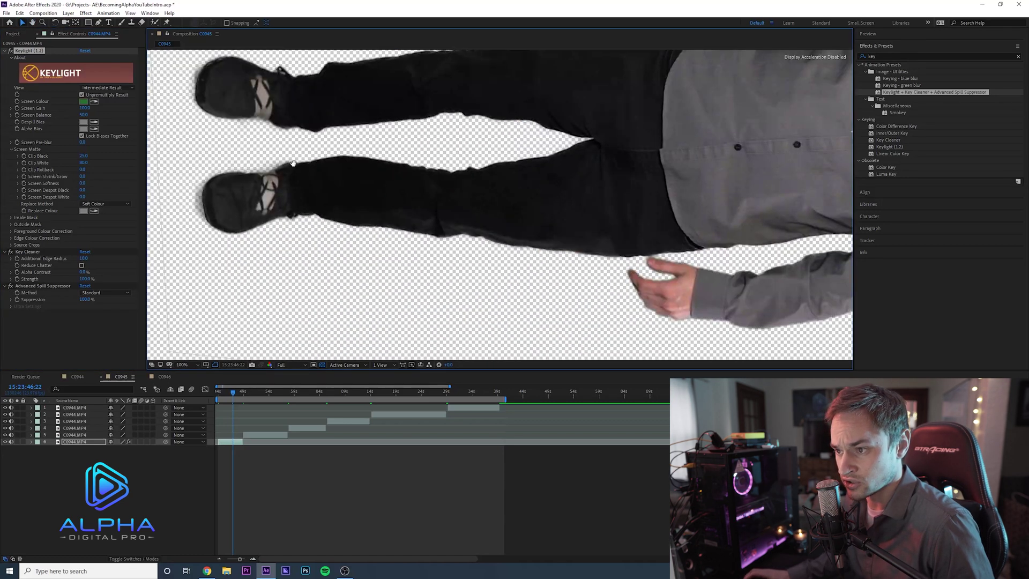
{"action": "left_click_drag", "start_coordinate": [287, 163], "coordinate": [364, 176]}
{"action": "left_click", "coordinate": [11, 288]}
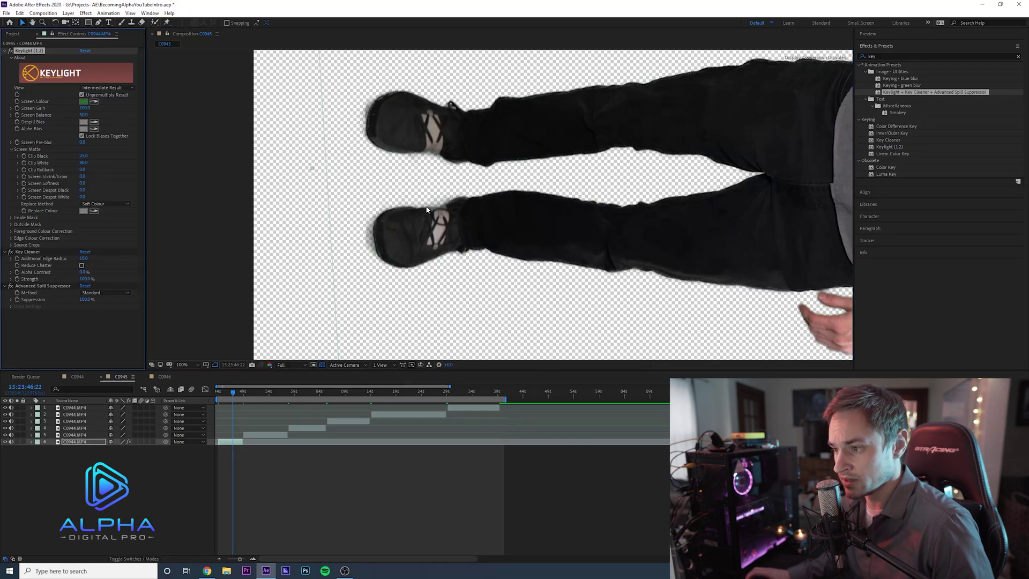
{"action": "scroll", "coordinate": [428, 209], "scroll_direction": "down", "scroll_amount": 1}
{"action": "scroll", "coordinate": [551, 233], "scroll_direction": "down", "scroll_amount": 2}
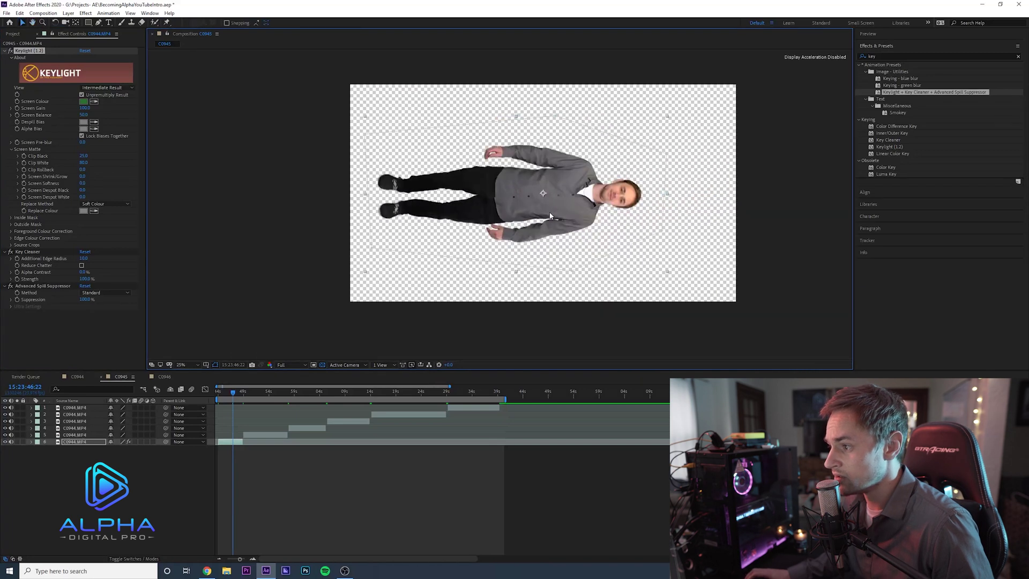
{"action": "left_click_drag", "start_coordinate": [584, 214], "coordinate": [553, 199]}
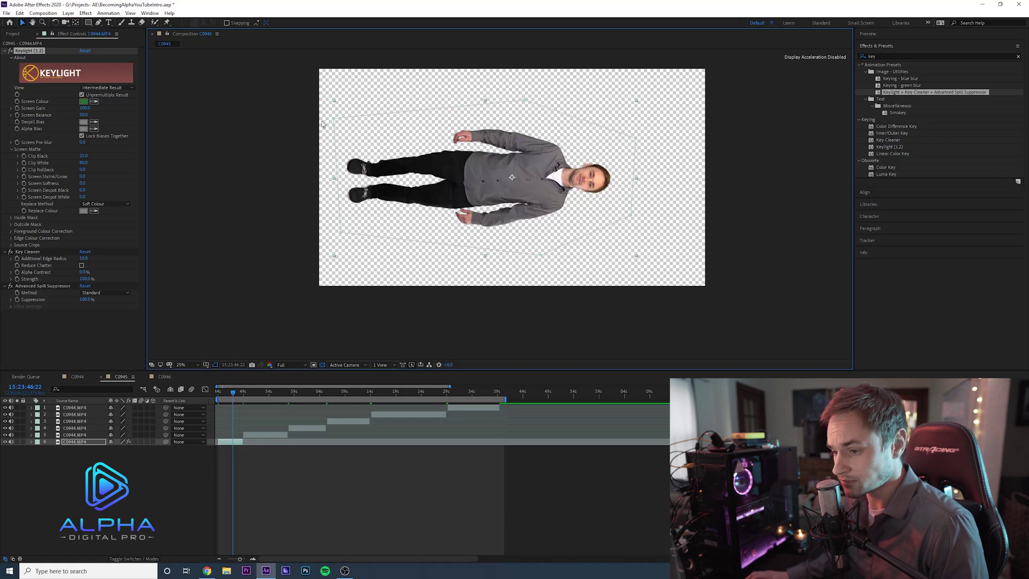
Select Keylight, Key Cleaner and Advanced Spill Suppressor on layer 6, then select layer 5.
{"action": "left_click", "coordinate": [238, 442]}
{"action": "left_click", "coordinate": [269, 392]}
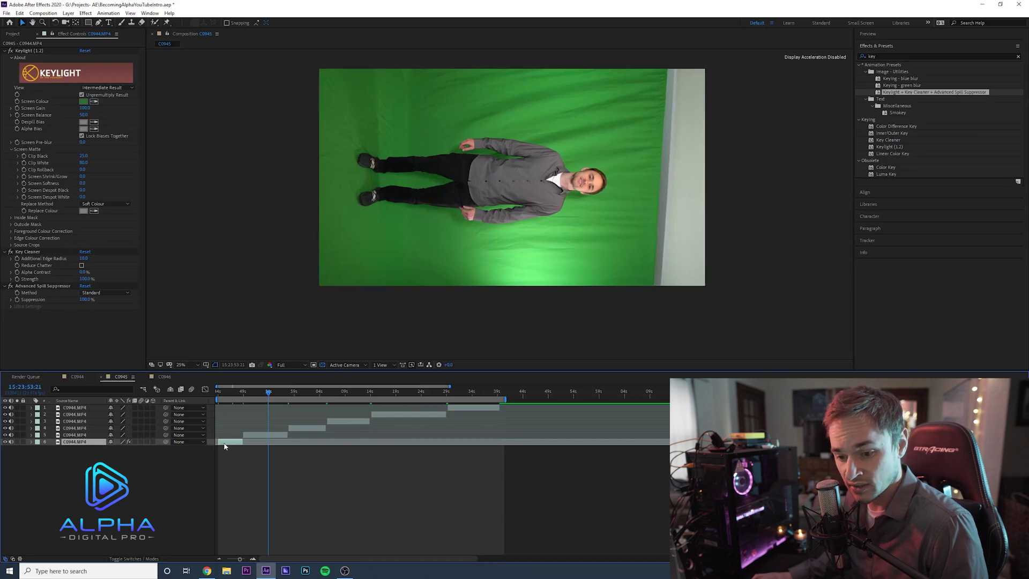
{"action": "left_click", "coordinate": [30, 51]}
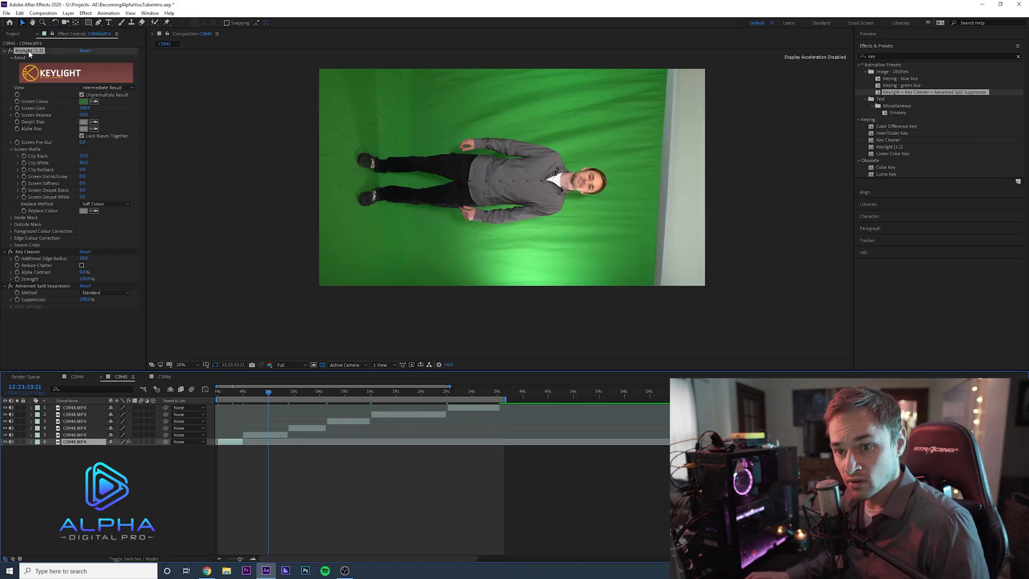
{"action": "left_click", "coordinate": [32, 252], "text": "shift"}
{"action": "left_click", "coordinate": [37, 285], "text": "shift"}
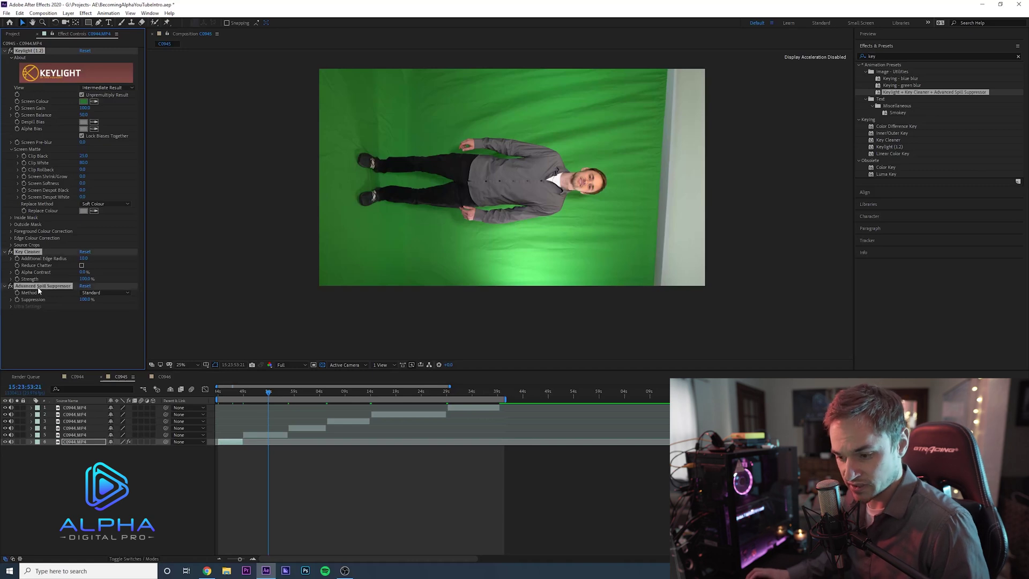
{"action": "left_click", "coordinate": [285, 435]}
Paste the three keying effects onto layers 5, 4, 3, 2 and 1.
{"action": "key", "text": "ctrl+v"}
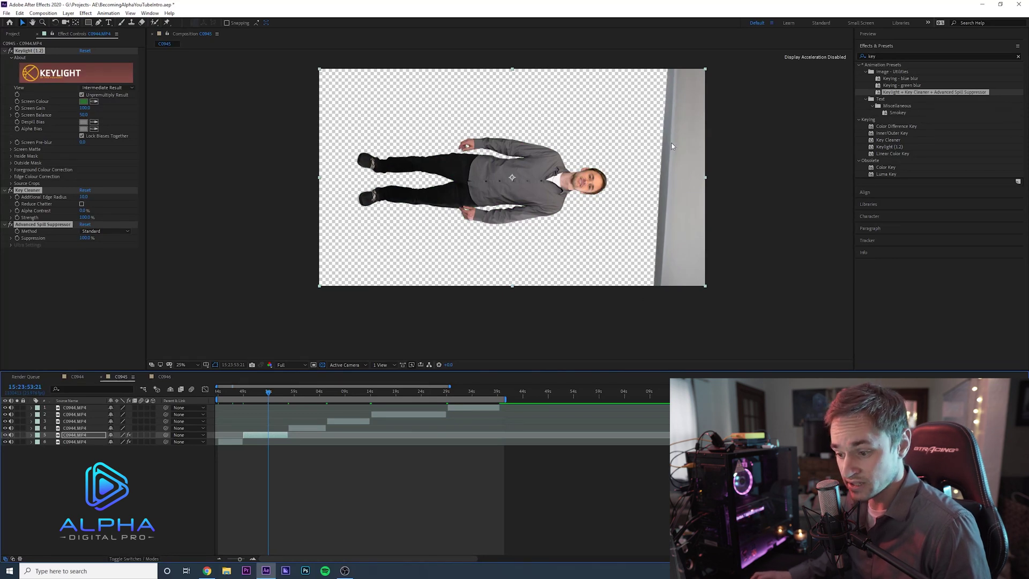
{"action": "left_click", "coordinate": [316, 429]}
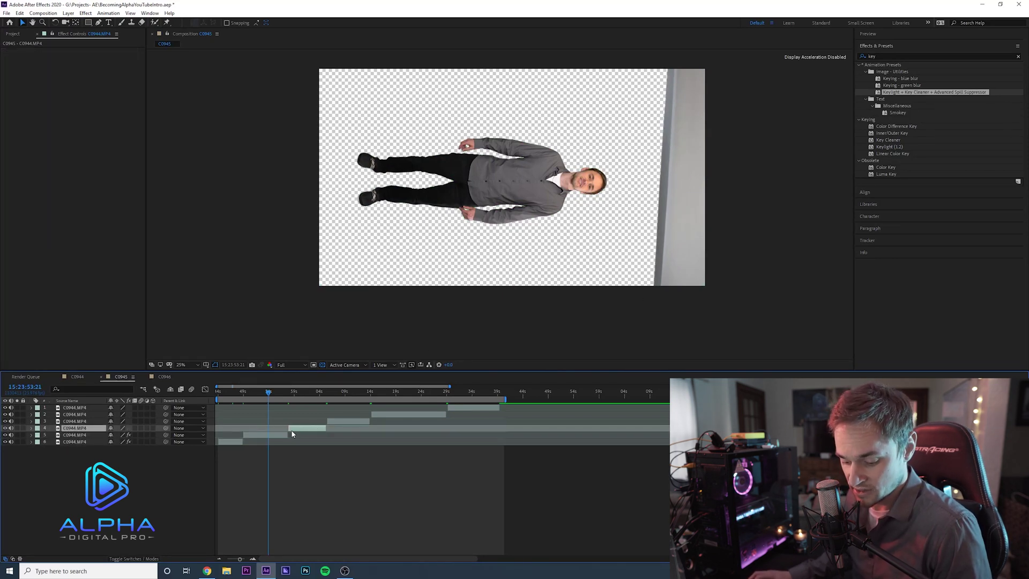
{"action": "key", "text": "ctrl+v"}
{"action": "left_click", "coordinate": [340, 421]}
{"action": "key", "text": "ctrl+v"}
{"action": "left_click", "coordinate": [407, 414]}
{"action": "key", "text": "ctrl+v"}
{"action": "left_click", "coordinate": [468, 407]}
{"action": "key", "text": "ctrl+v"}
Paste layer 6's mask onto layer 5 to hide the grey wall strip.
{"action": "left_click", "coordinate": [234, 442]}
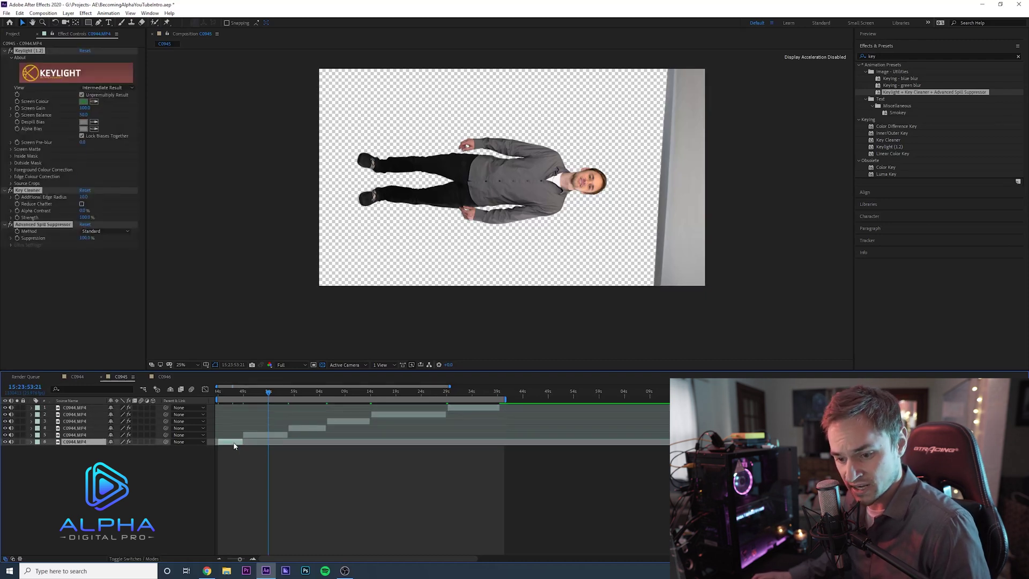
{"action": "left_click", "coordinate": [31, 442]}
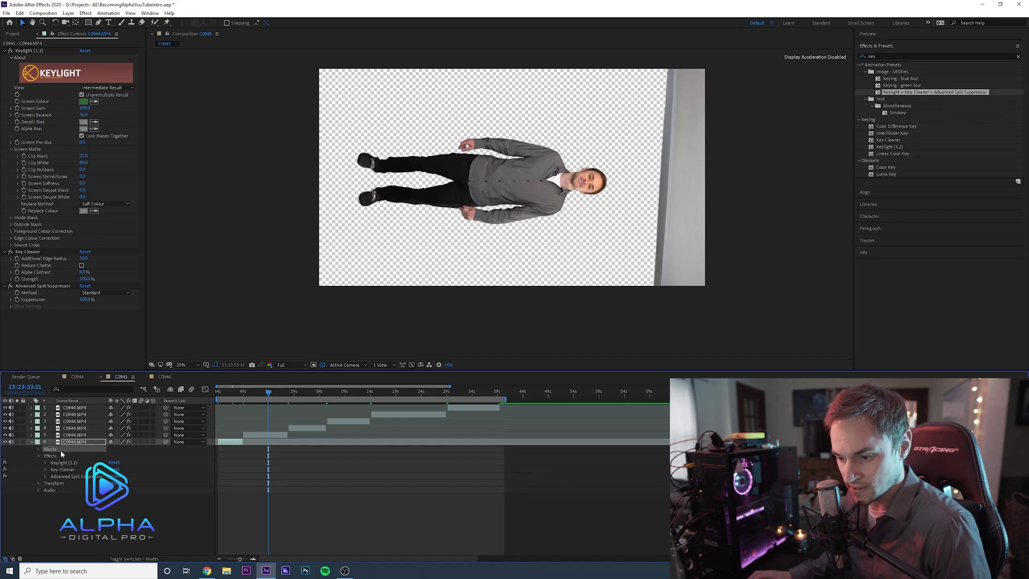
{"action": "left_click", "coordinate": [265, 436]}
{"action": "key", "text": "ctrl+v"}
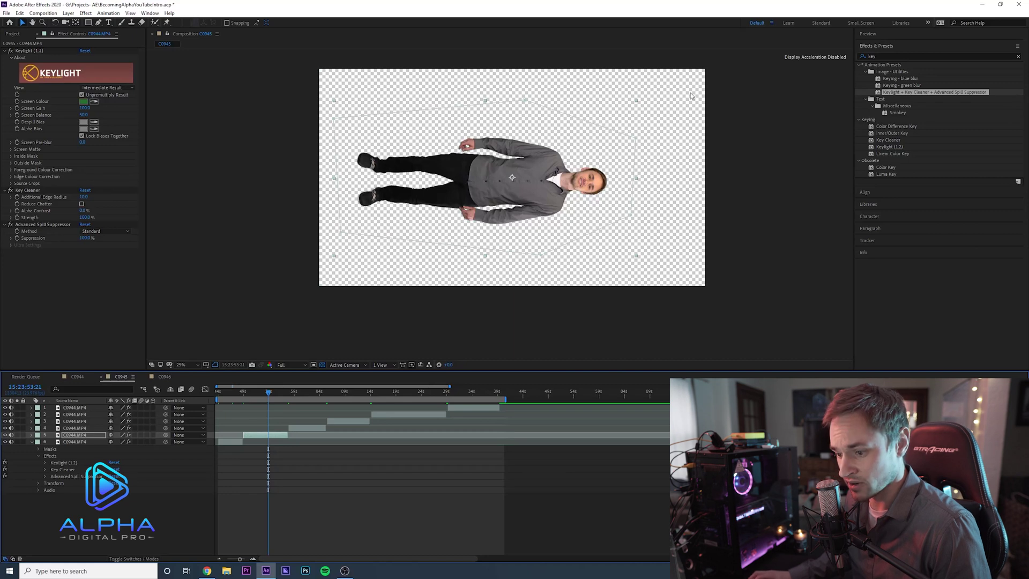
Check the key on layers 4 to 1 at an earlier frame and queue C0945 for rendering.
{"action": "left_click", "coordinate": [305, 429]}
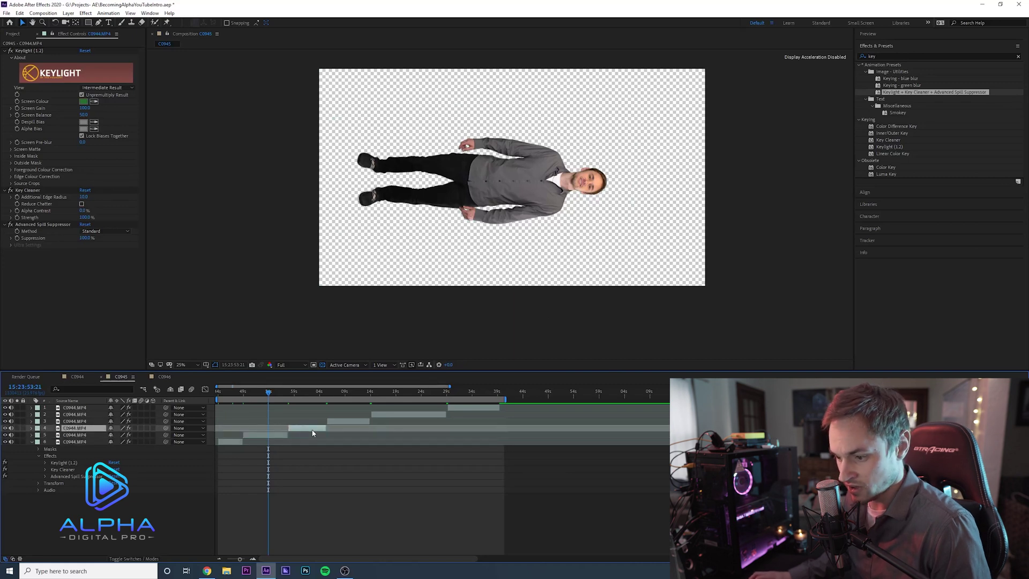
{"action": "left_click", "coordinate": [365, 422]}
{"action": "left_click", "coordinate": [396, 415]}
{"action": "left_click", "coordinate": [467, 409]}
{"action": "key", "text": "Return"}
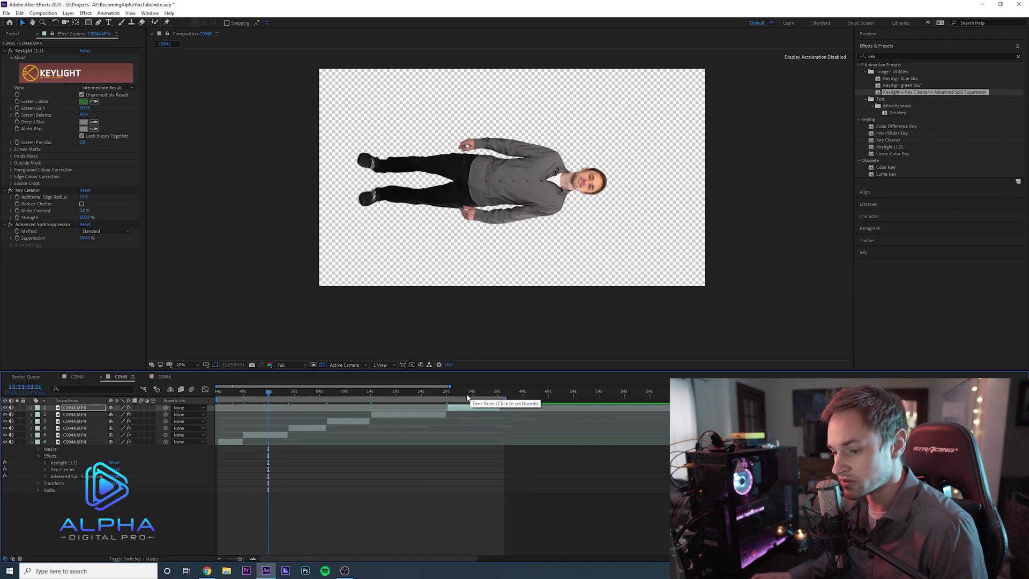
{"action": "left_click_drag", "start_coordinate": [269, 395], "coordinate": [231, 399]}
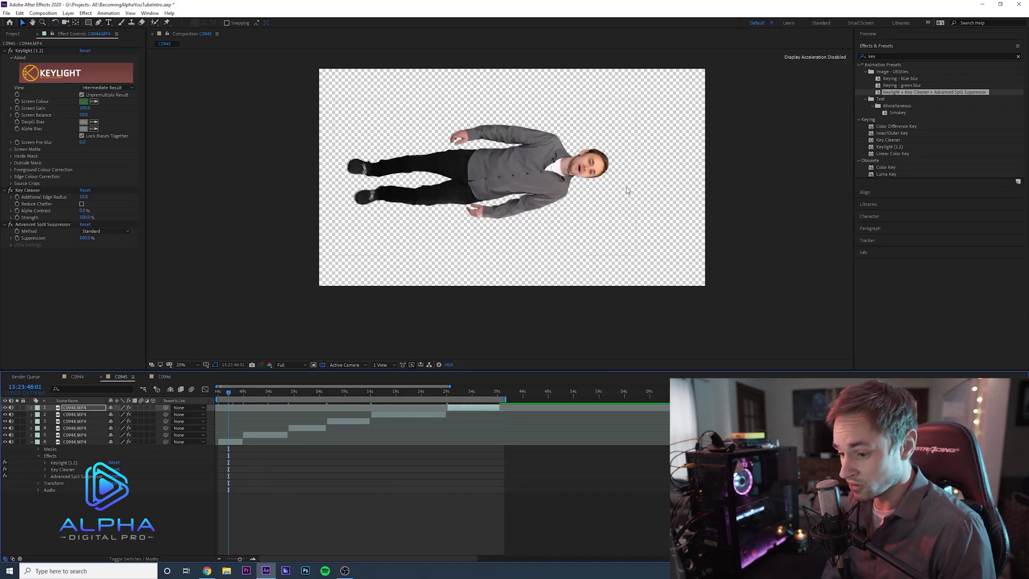
{"action": "key", "text": "ctrl+m"}
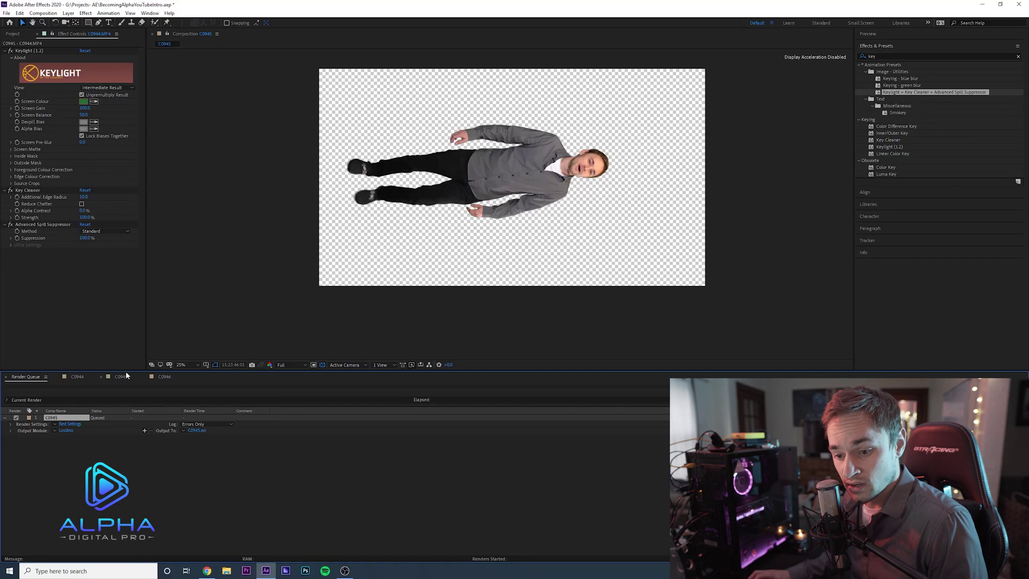
Set C0945's output module to QuickTime format with RGB + Alpha channels.
{"action": "left_click", "coordinate": [68, 431]}
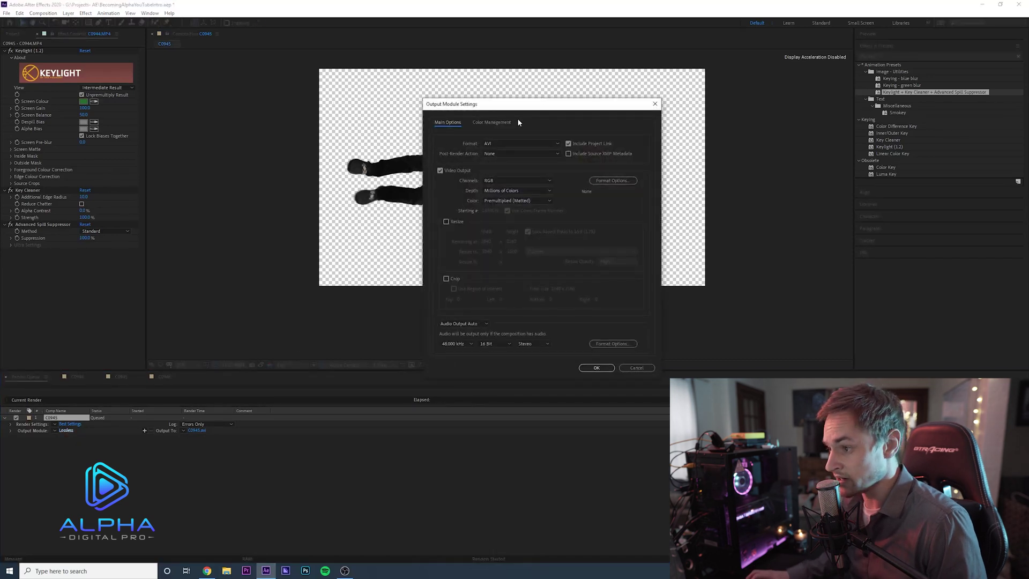
{"action": "left_click", "coordinate": [509, 144]}
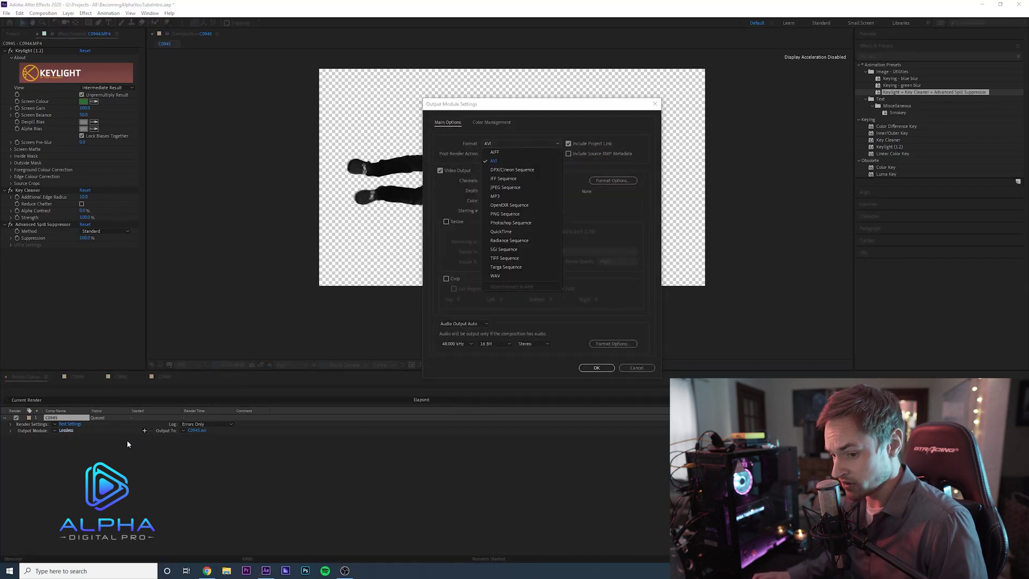
{"action": "left_click", "coordinate": [509, 231]}
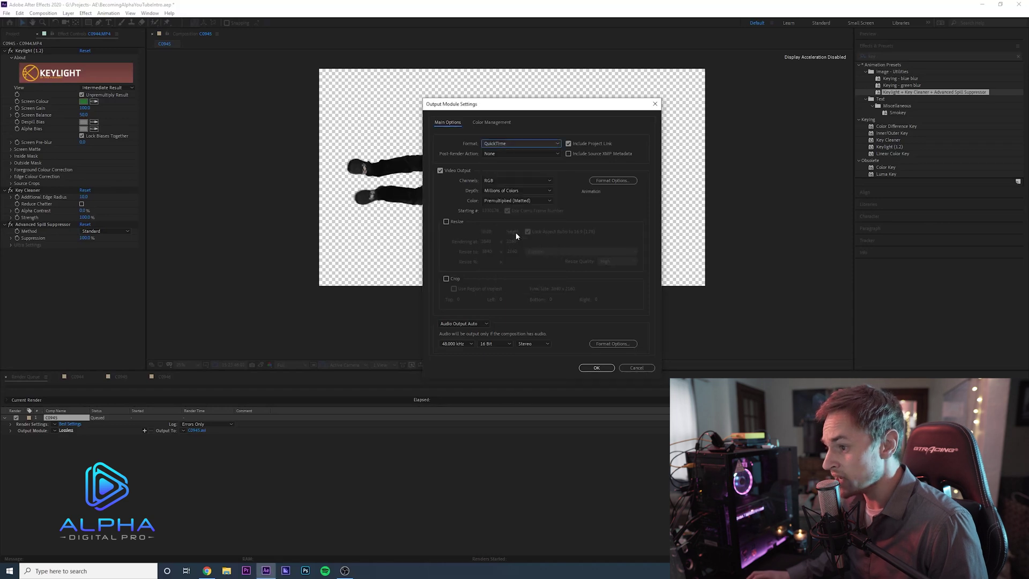
{"action": "left_click", "coordinate": [515, 180]}
{"action": "left_click", "coordinate": [513, 208]}
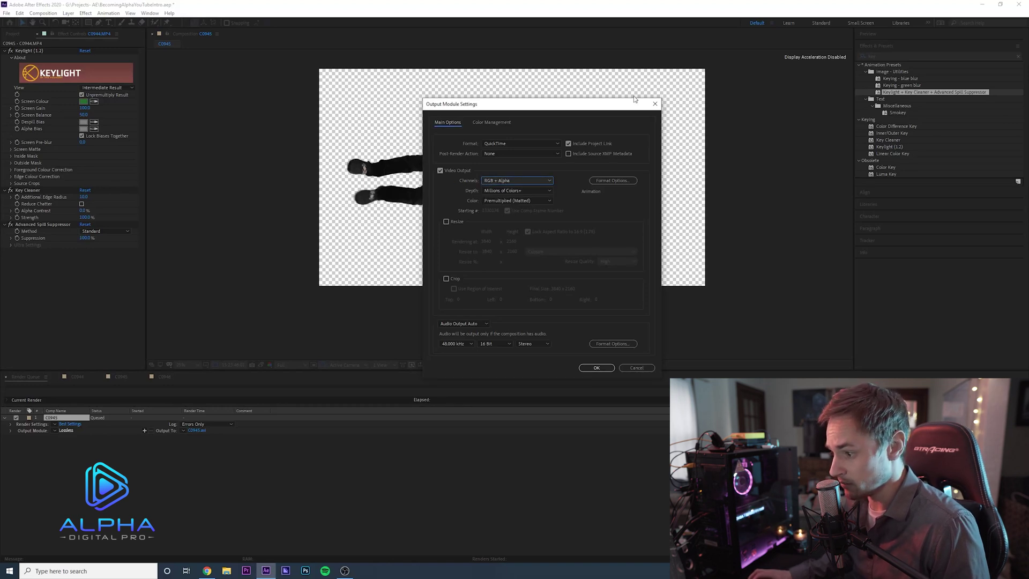
{"action": "left_click", "coordinate": [596, 368]}
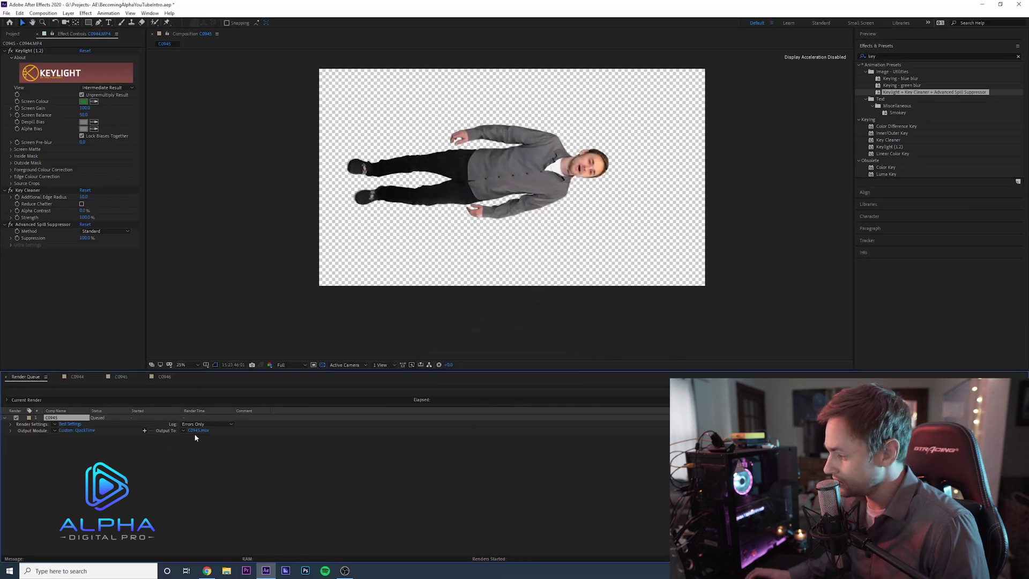
Start rendering C0945 to the QuickTime file C0945.mov.
{"action": "left_click", "coordinate": [997, 400]}
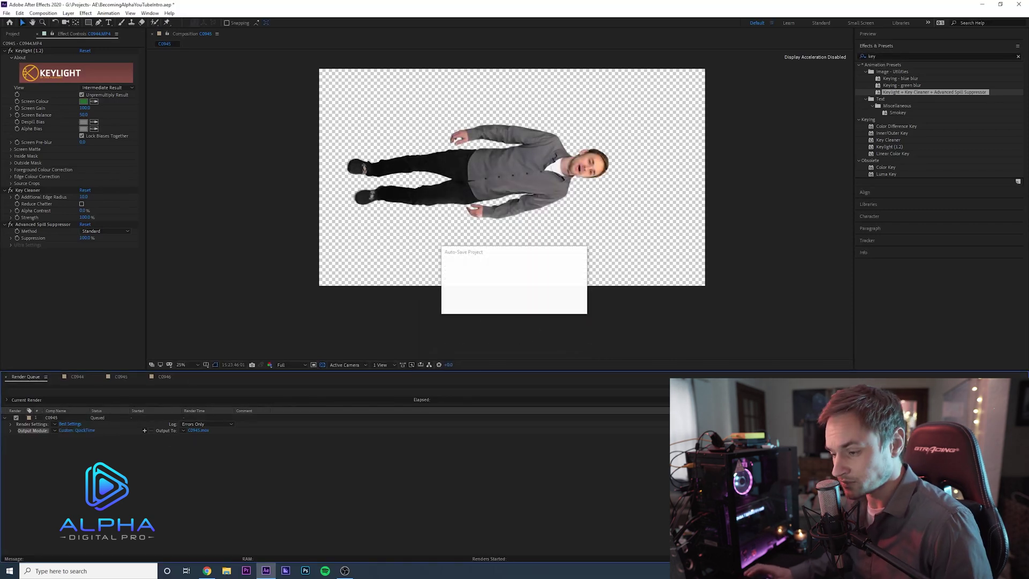